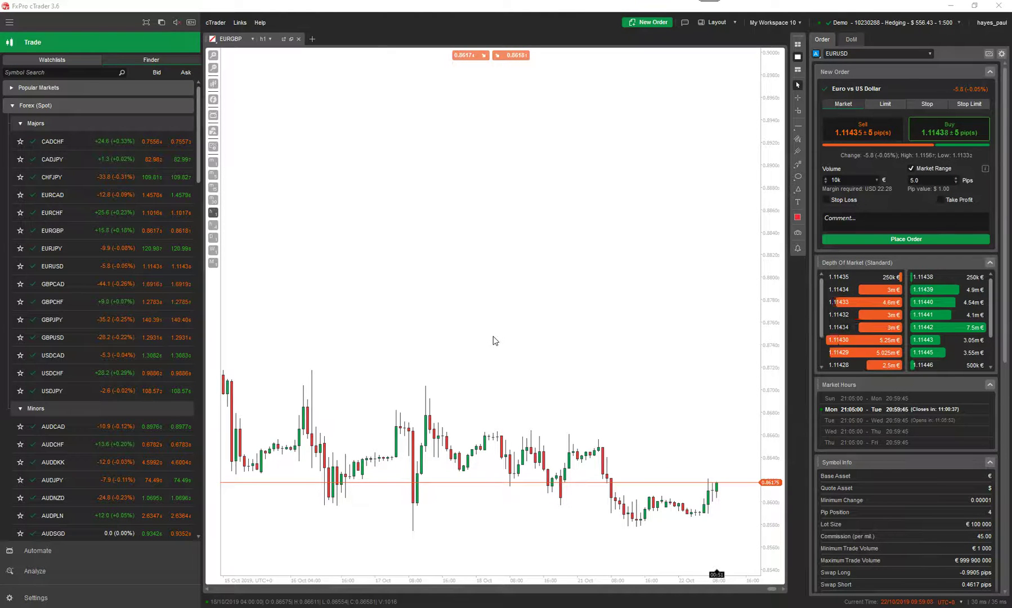
- Hide the trade and watchlist panels so the EURGBP chart fills the window, and show the indicator list
key("F10")
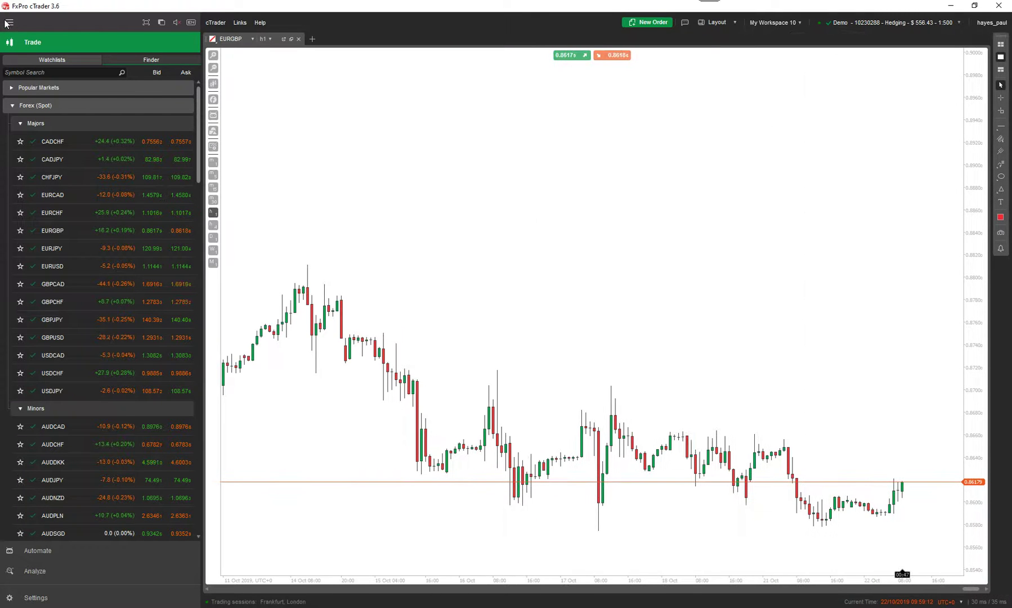
left_click(8, 22)
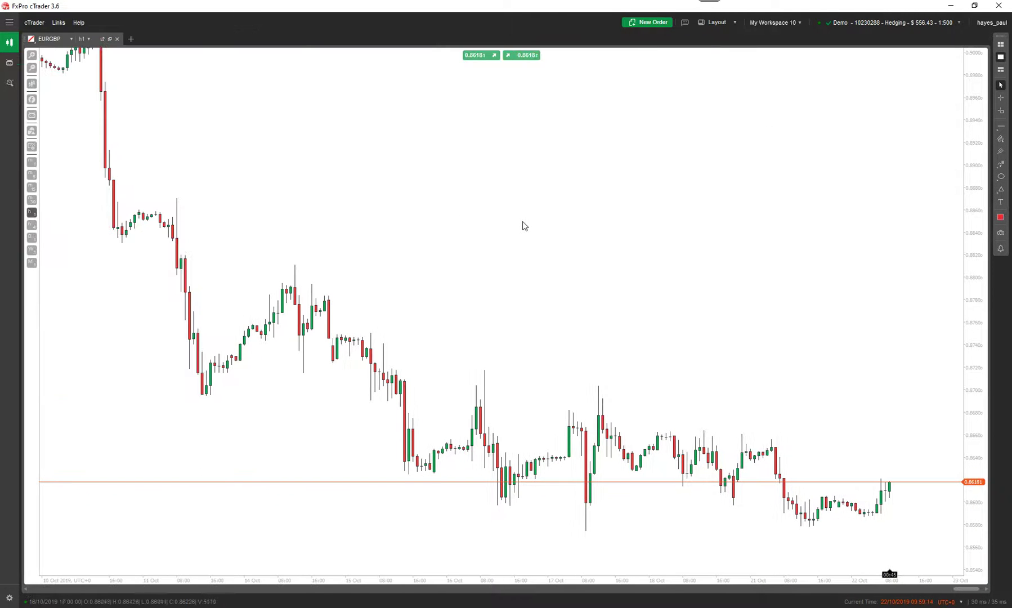
left_click_drag(524, 226, 526, 200)
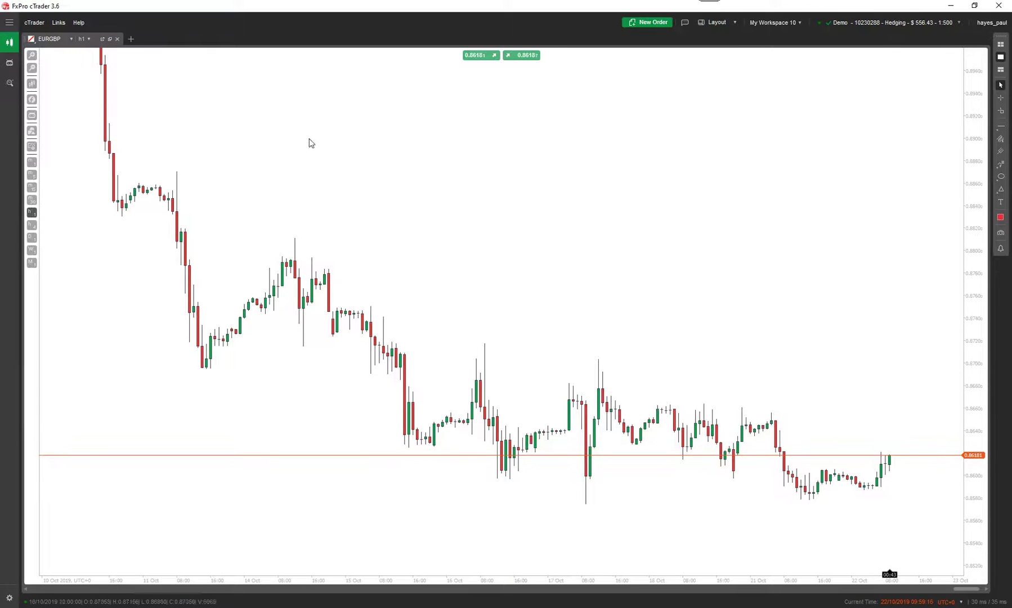
left_click(31, 99)
- Search 'delta' and add ClickAlgo Volume Delta Trial with its default settings
left_click(57, 98)
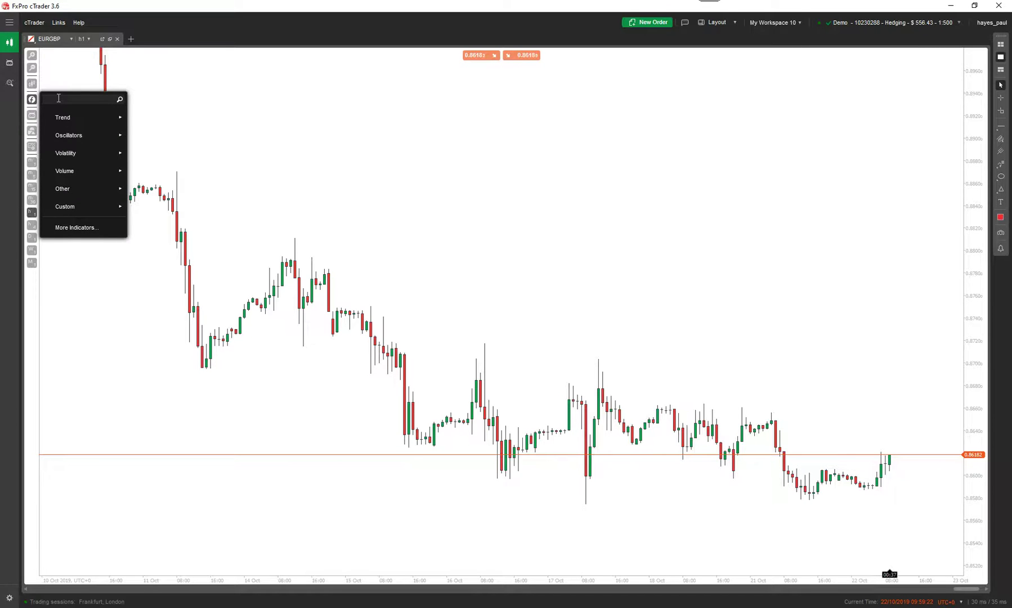
type("delta")
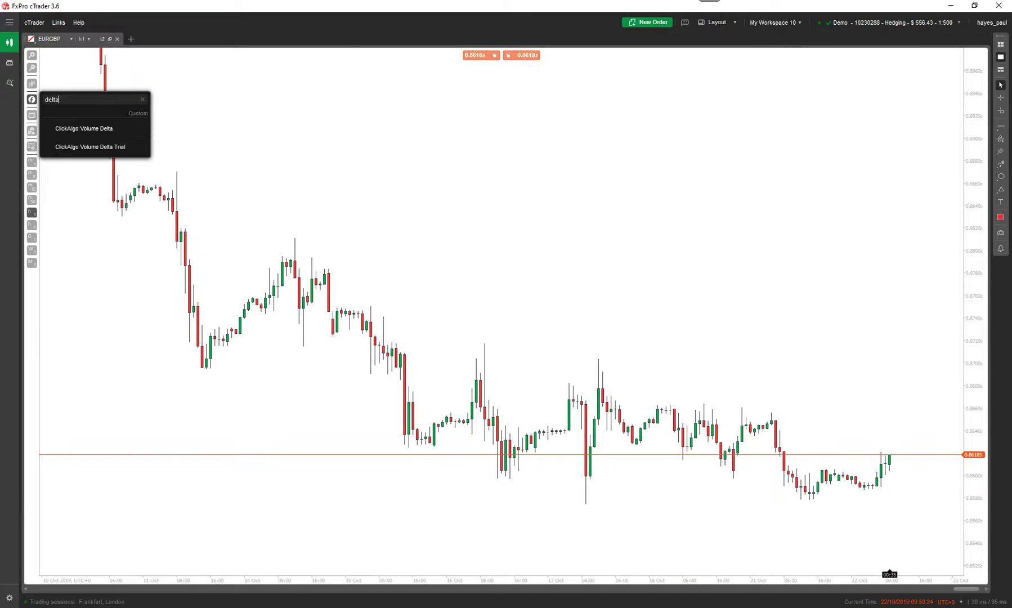
left_click(97, 146)
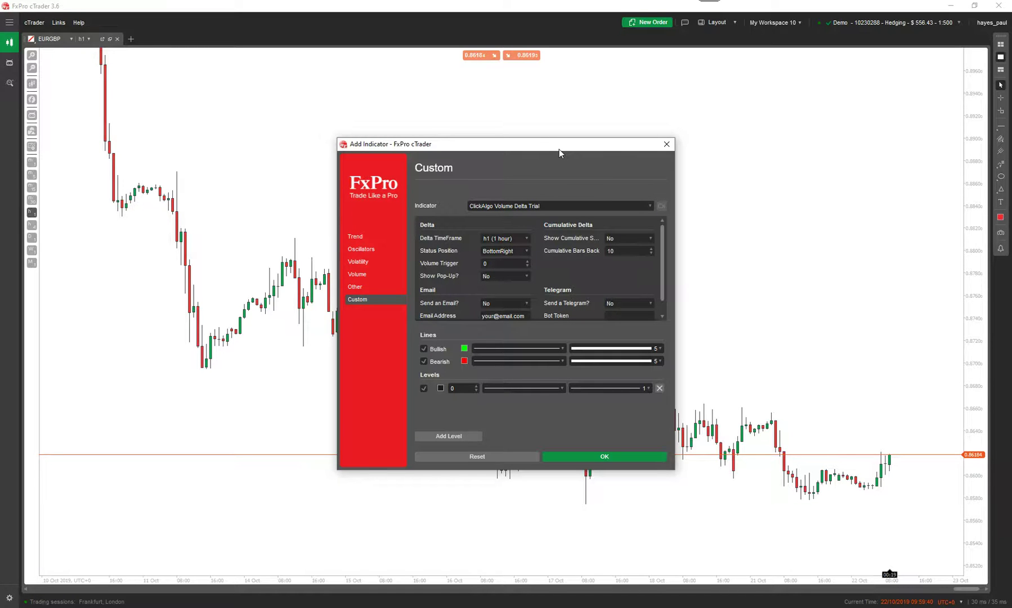
left_click(604, 457)
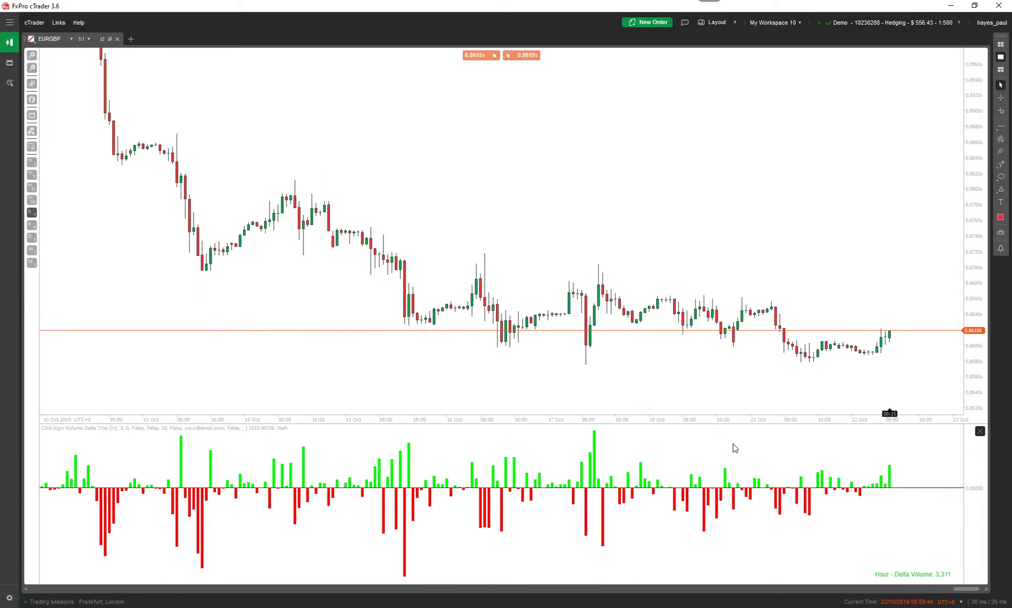
- Set the Volume Delta indicator's Delta TimeFrame to m5 and close its settings
double_click(507, 483)
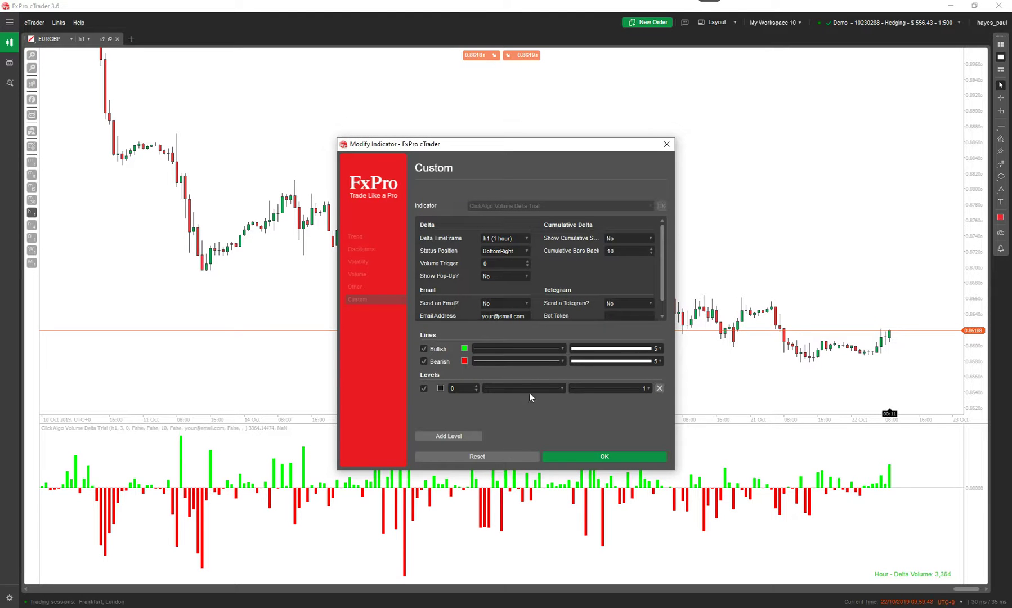
mouse_move(494, 144)
left_mouse_down()
mouse_move(549, 79)
mouse_move(219, 64)
left_mouse_up()
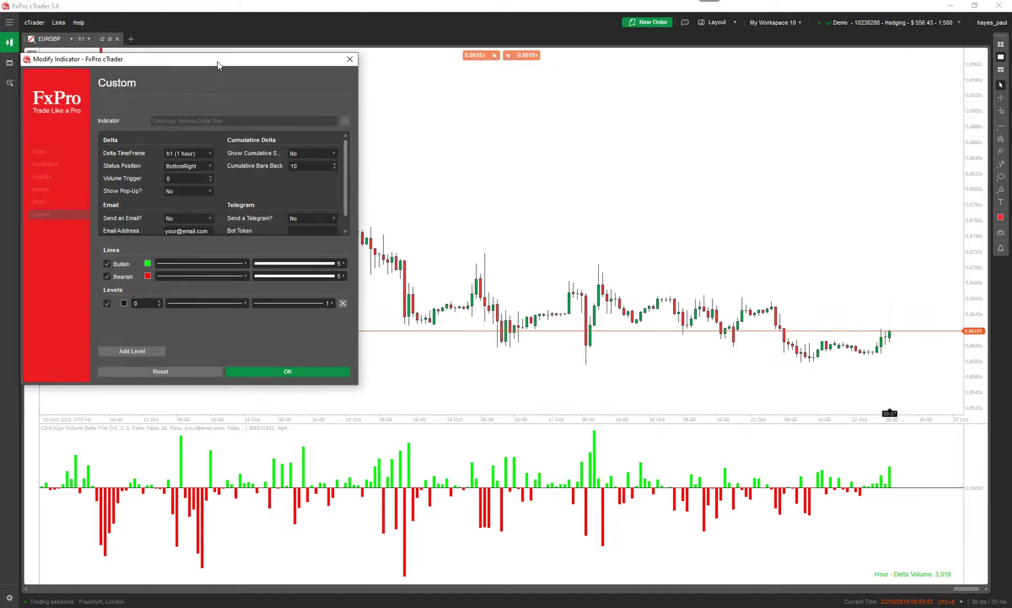
mouse_move(219, 65)
left_mouse_down()
mouse_move(443, 82)
mouse_move(268, 70)
left_mouse_up()
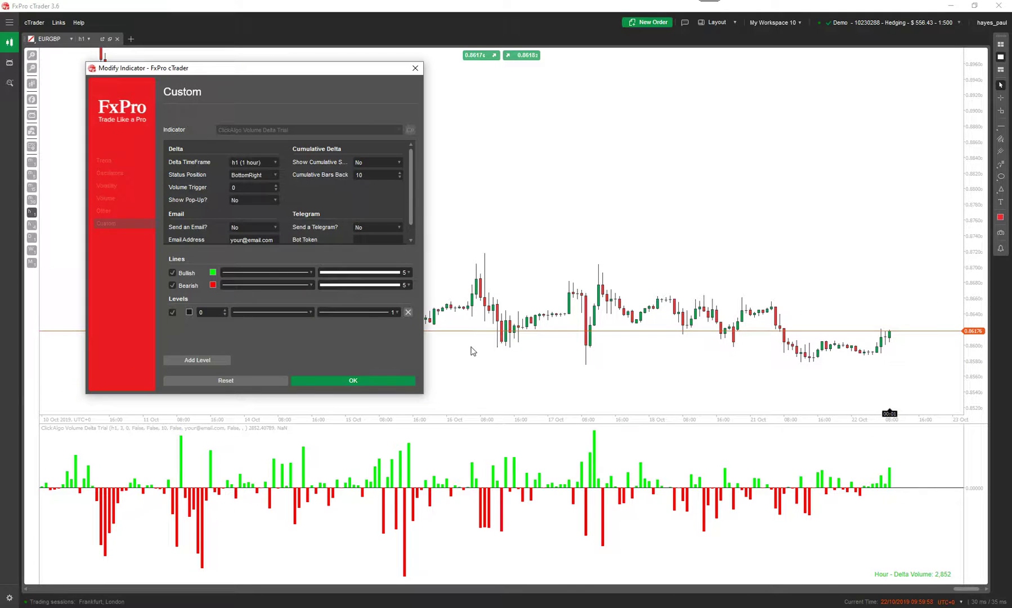
scroll(480, 497, "down", 1)
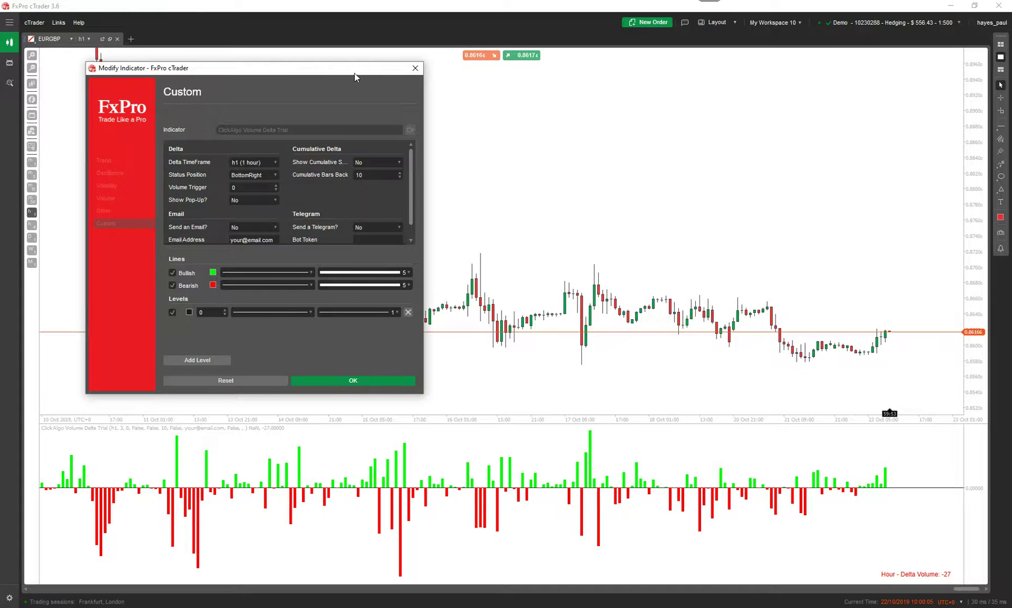
left_click_drag(353, 74, 327, 71)
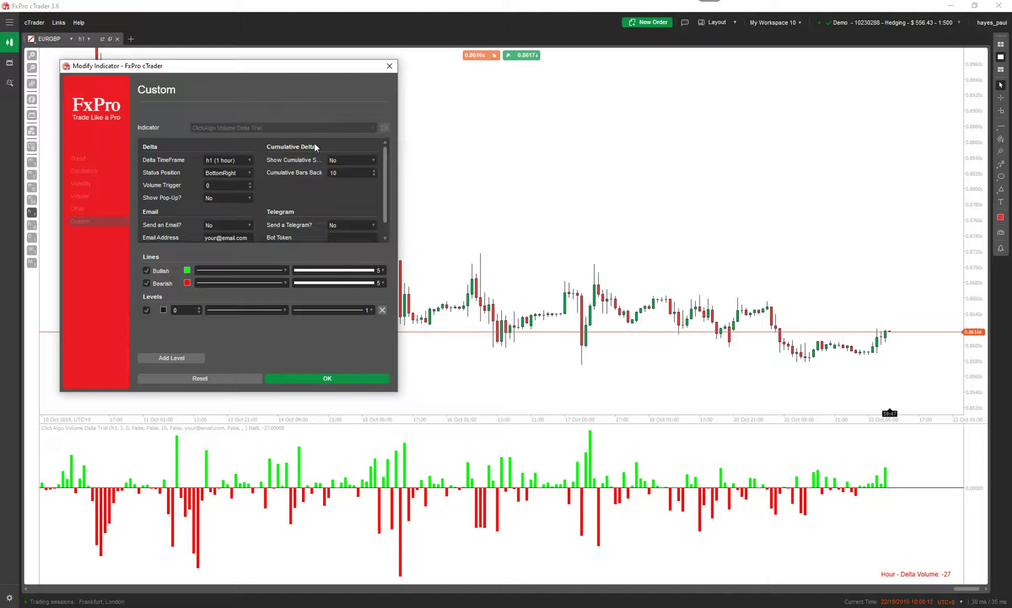
left_click(249, 160)
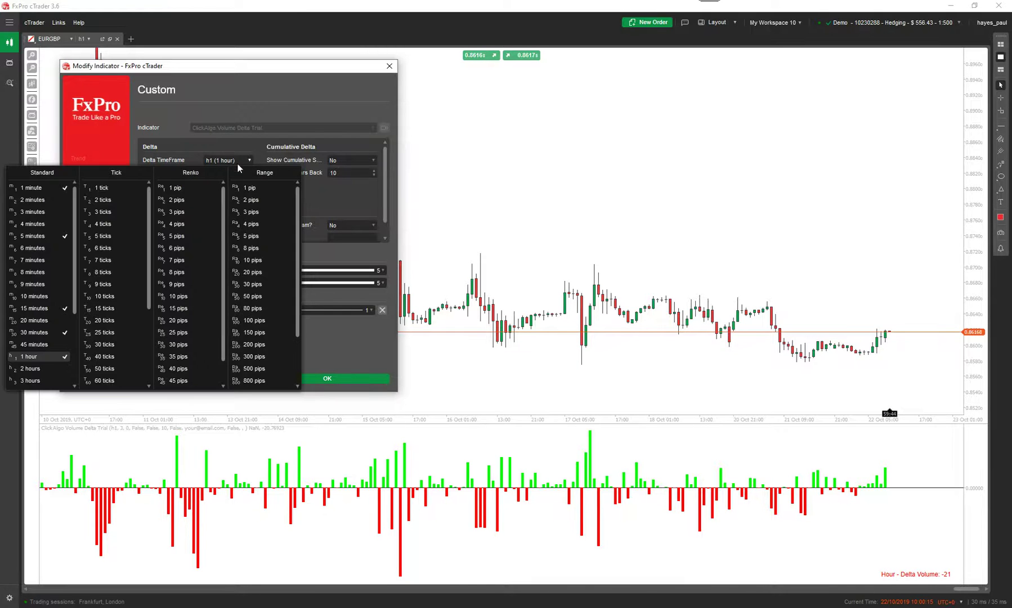
left_click(32, 236)
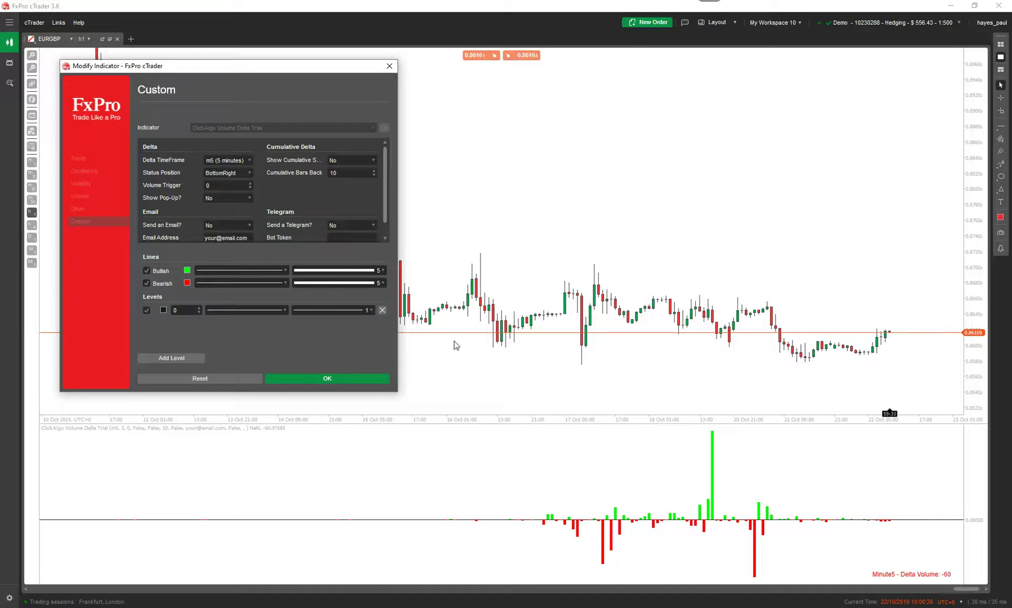
left_click(389, 68)
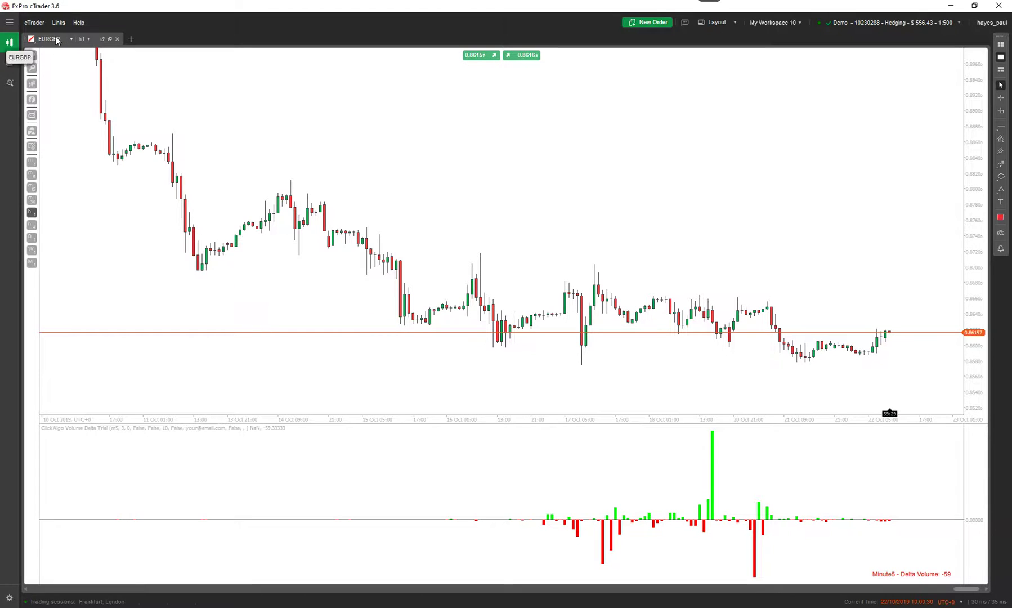
- Change the chart symbol to EURUSD from the Forex Majors symbol finder
right_click(181, 190)
mouse_move(229, 314)
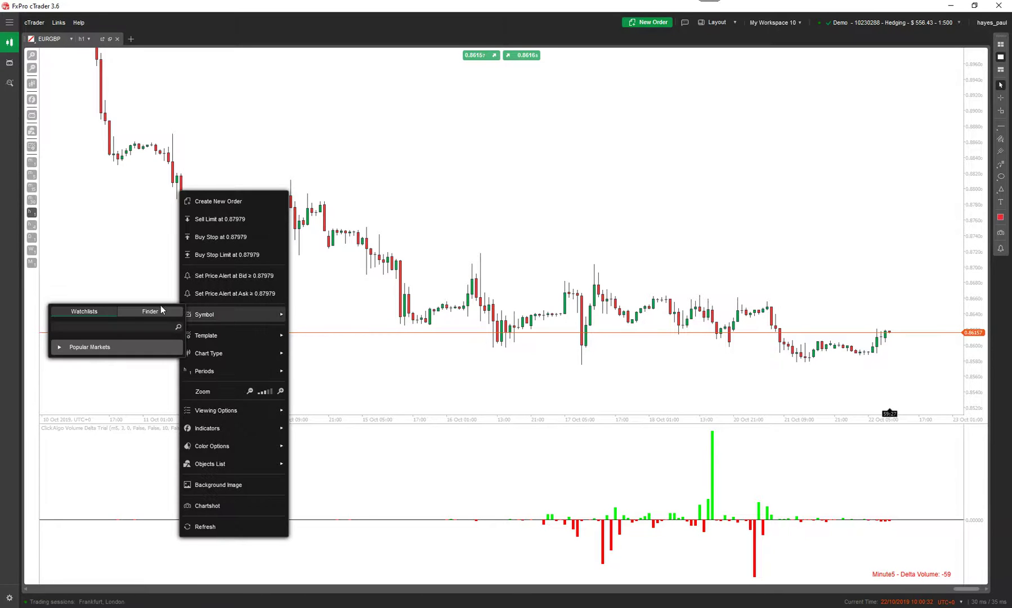
left_click(160, 308)
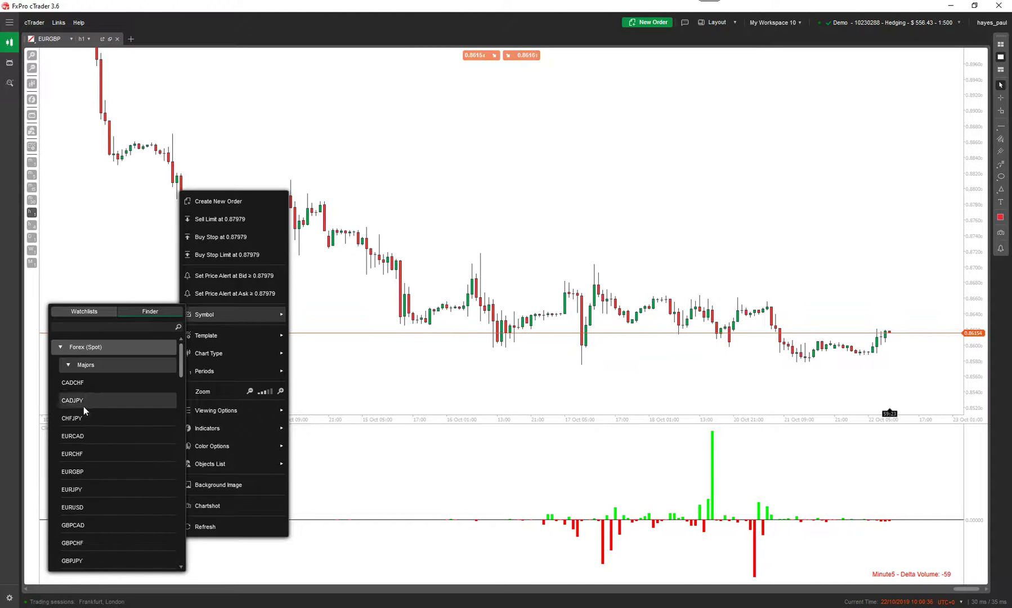
scroll(95, 498, "down", 2)
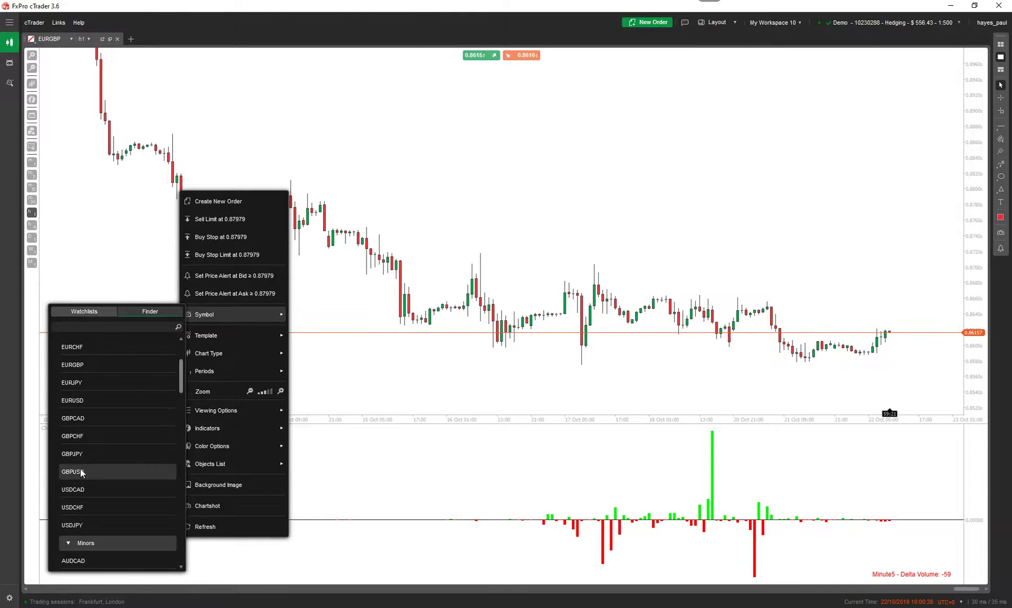
left_click(91, 400)
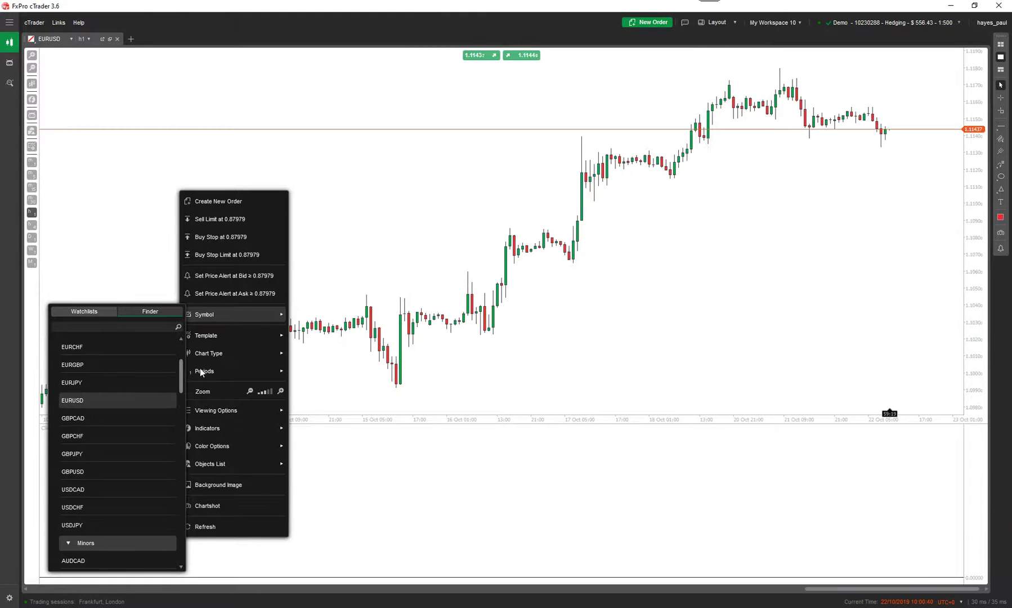
left_click(553, 285)
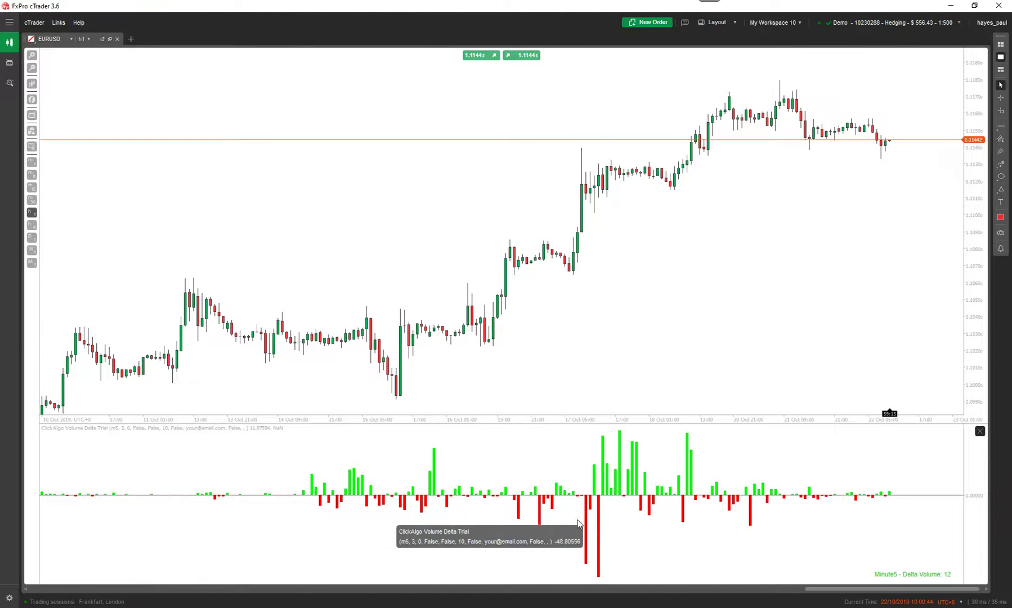
- Reopen the Volume Delta settings and set Delta TimeFrame to h1, after briefly trying m1
double_click(461, 497)
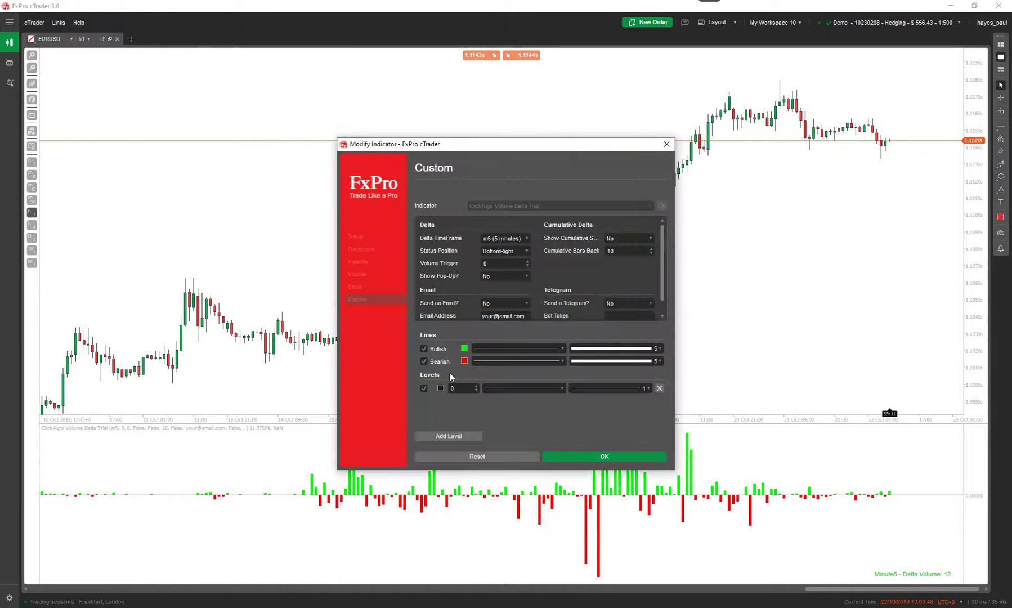
left_click(527, 238)
left_click(257, 265)
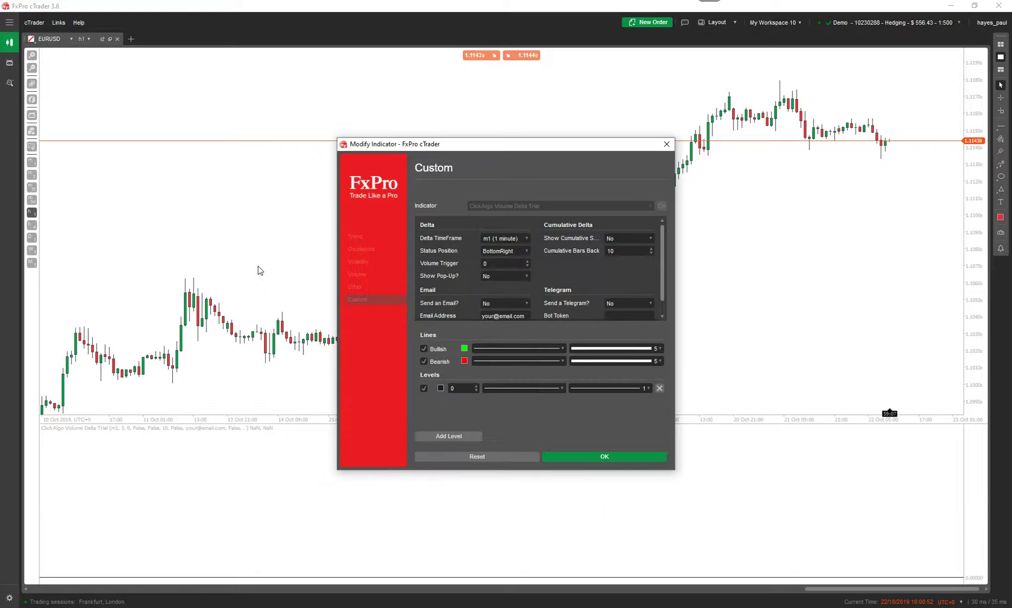
left_click(521, 240)
left_click(267, 437)
left_click_drag(595, 145, 376, 70)
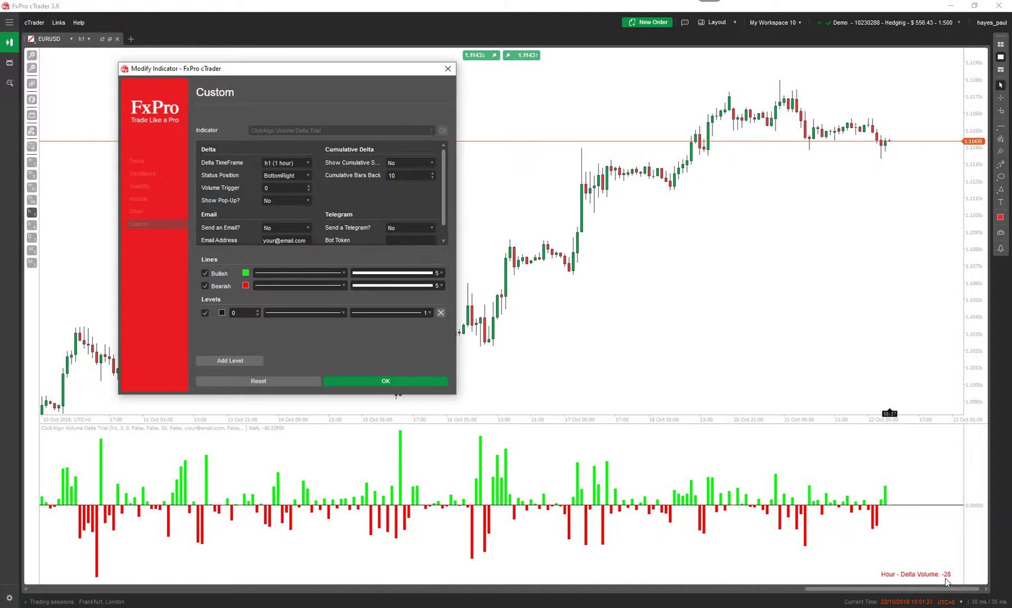
- Place the delta status label at top right and turn on email alerts
left_click(307, 175)
left_click(279, 190)
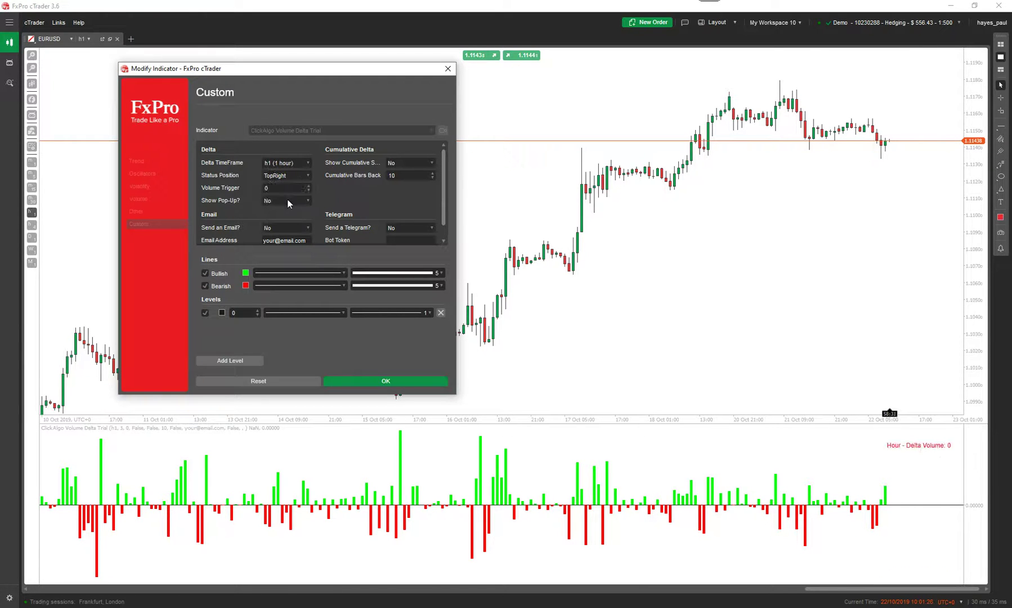
left_click(307, 176)
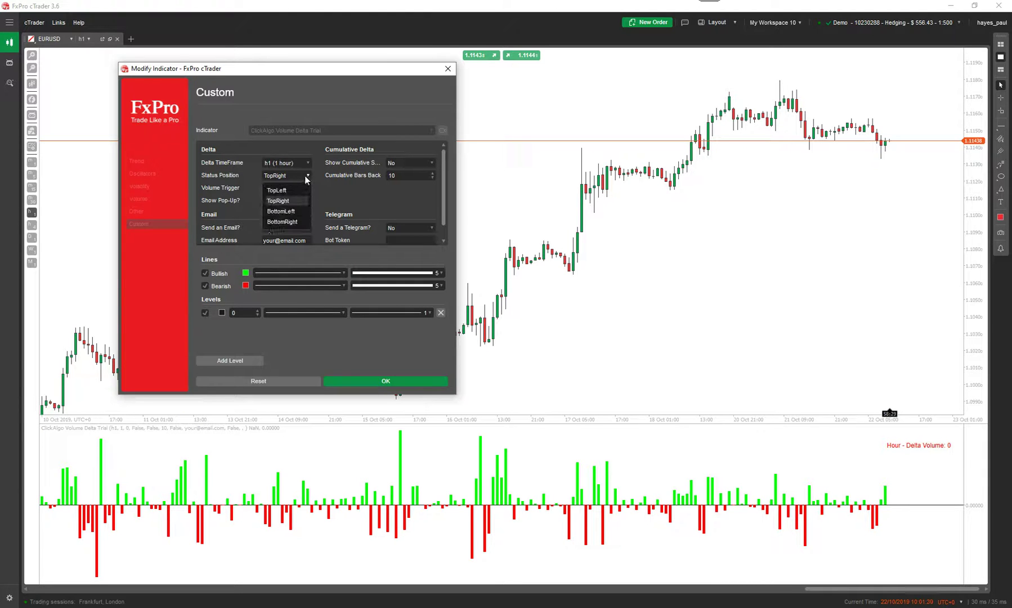
left_click(306, 177)
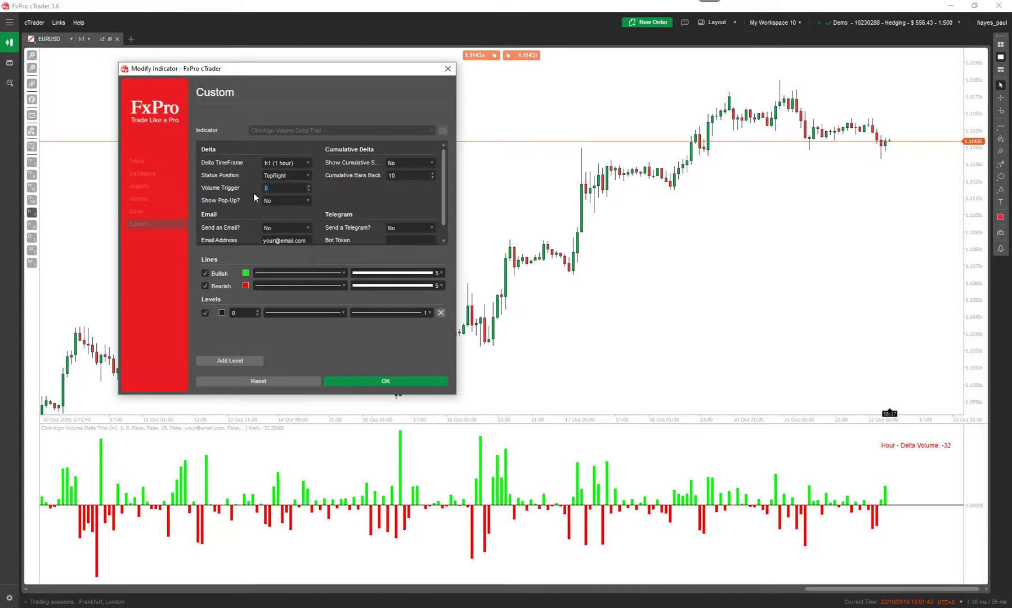
type("00")
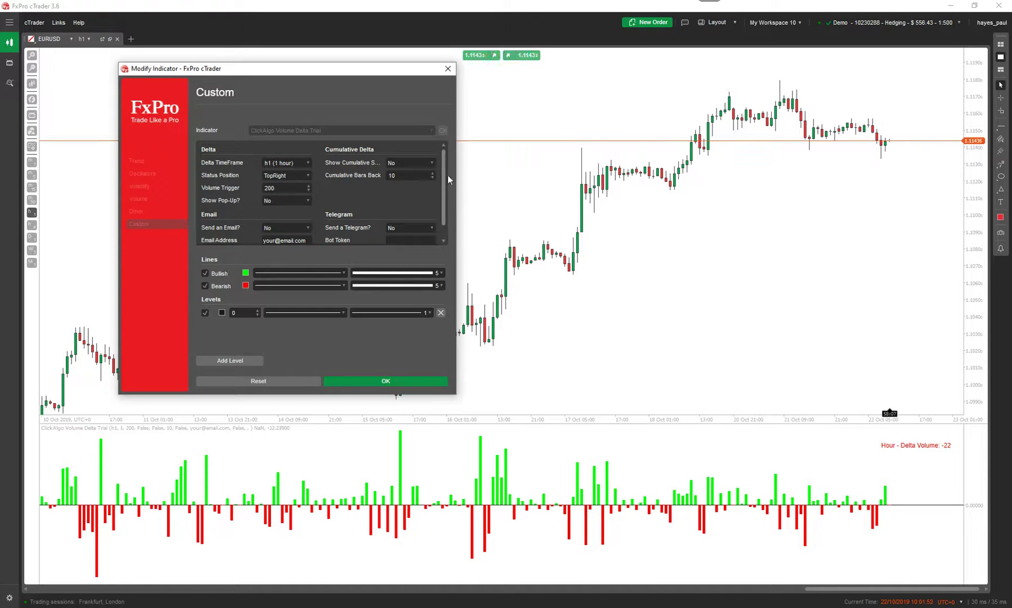
scroll(447, 175, "down", 1)
scroll(447, 190, "up", 1)
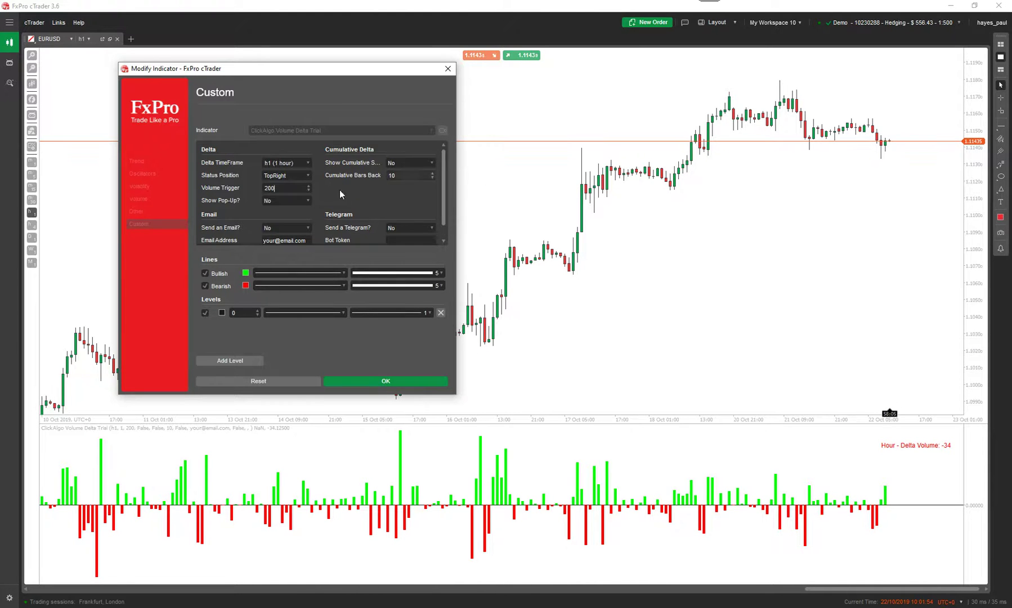
left_click(299, 201)
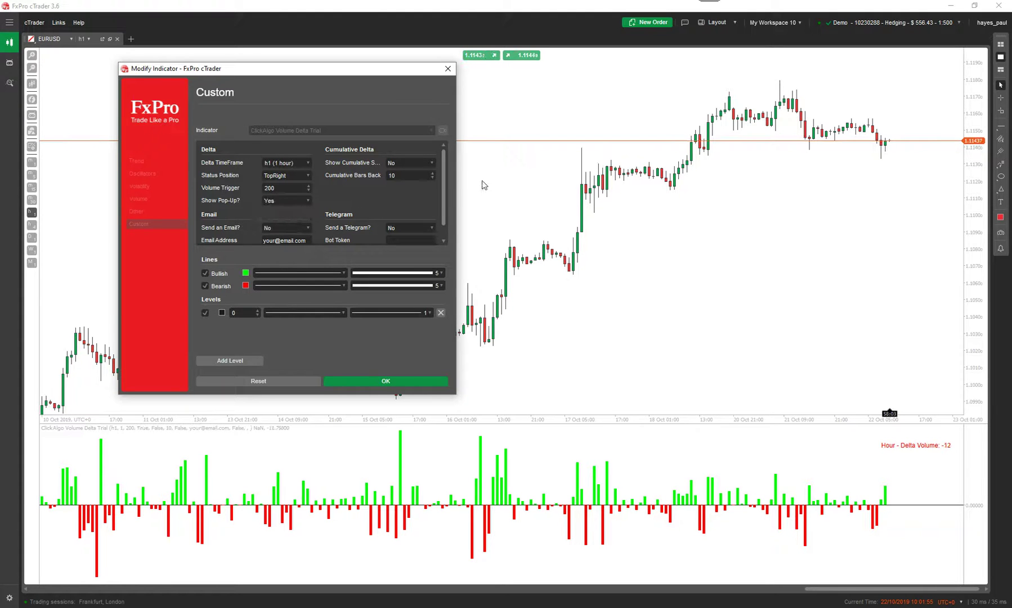
scroll(448, 183, "down", 1)
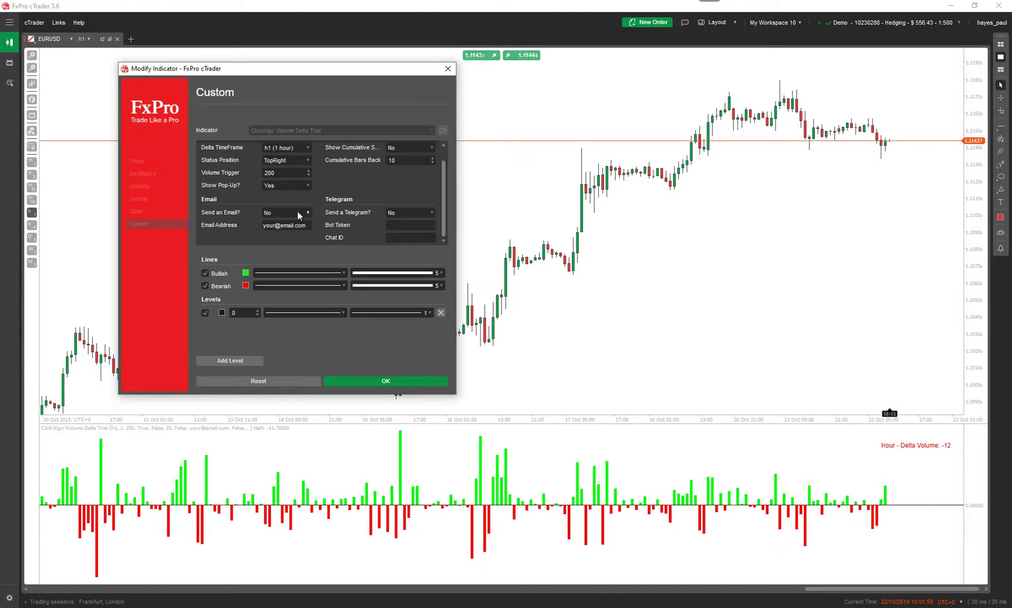
left_click(297, 211)
left_click(288, 227)
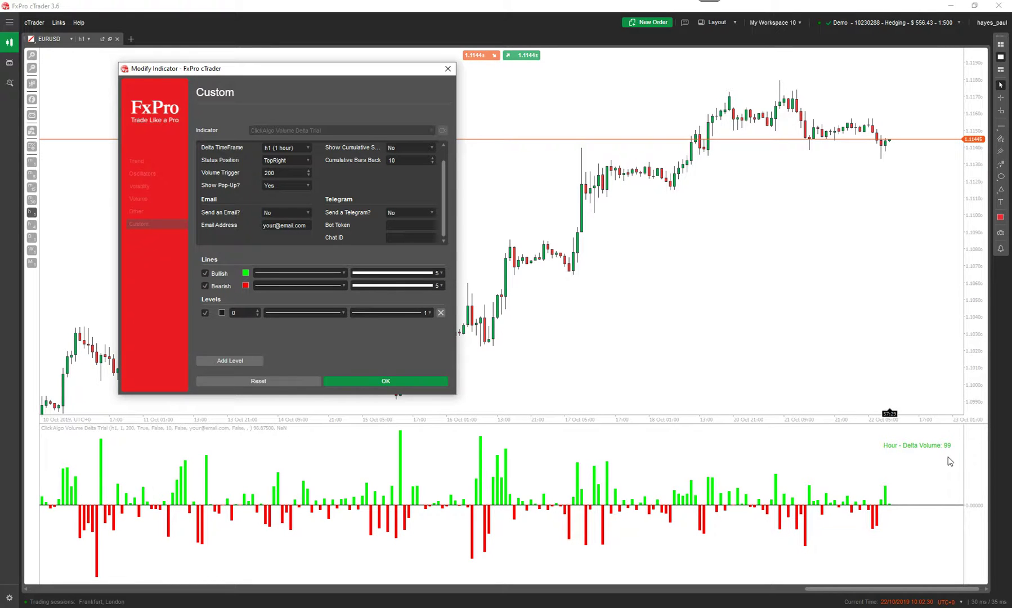
- Change the volume trigger from 200 to 1, then 0, dismissing each alert
left_click(274, 173)
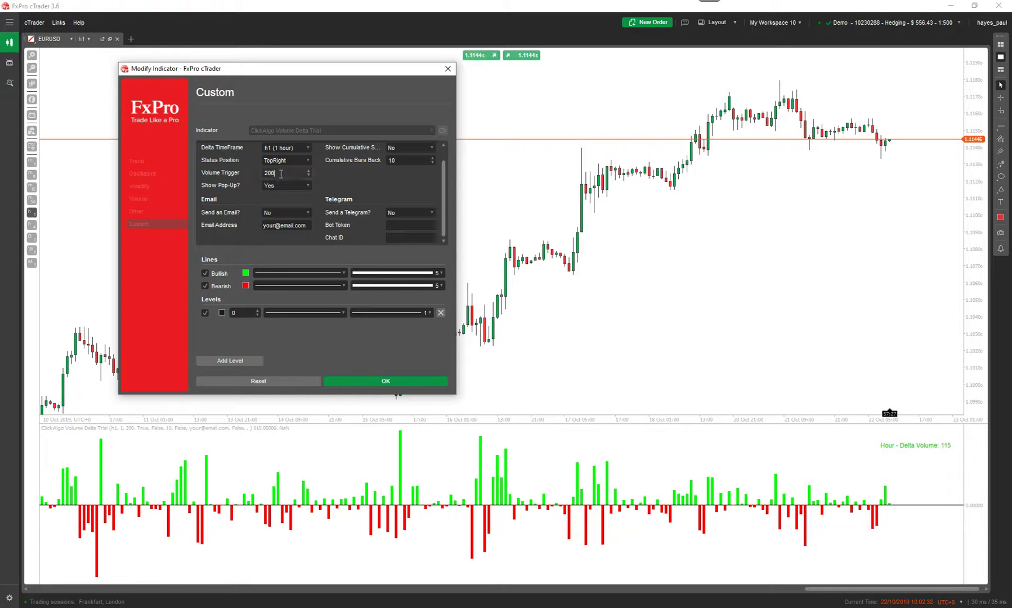
left_click_drag(274, 173, 231, 179)
type("1")
key("Return")
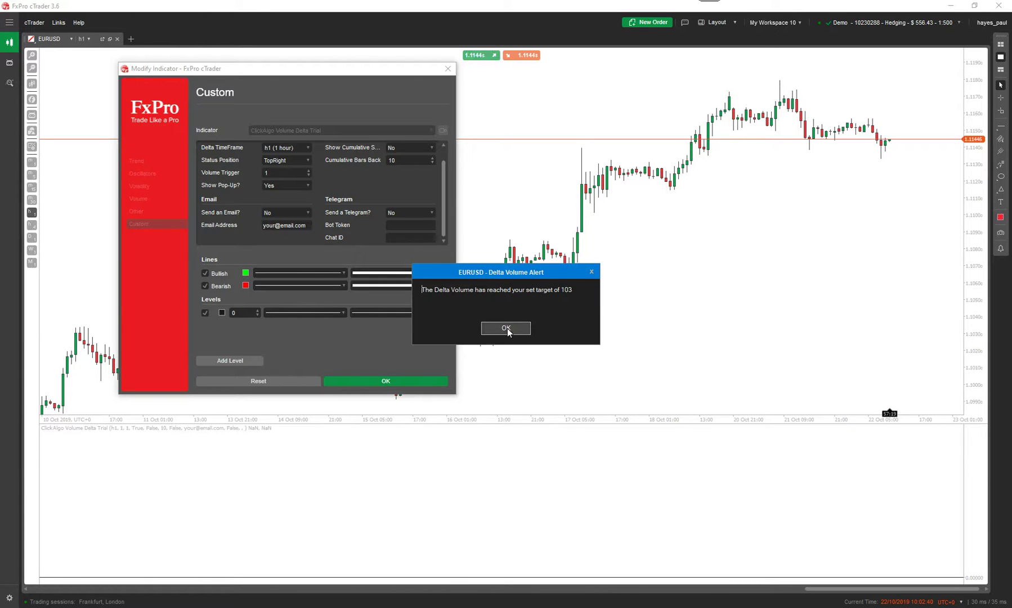
left_click(506, 328)
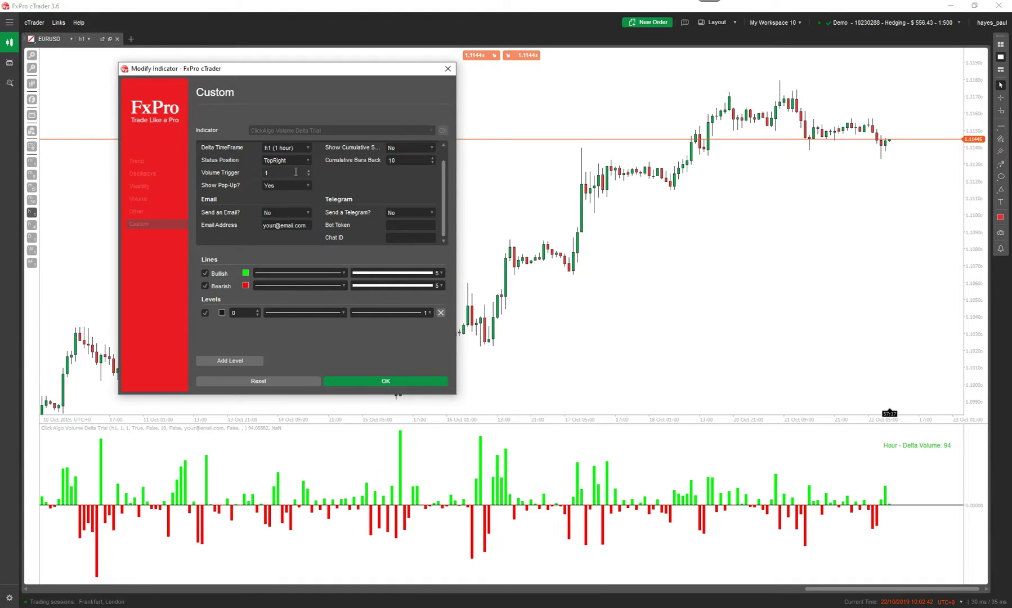
key("BackSpace")
type("0")
left_click(218, 178)
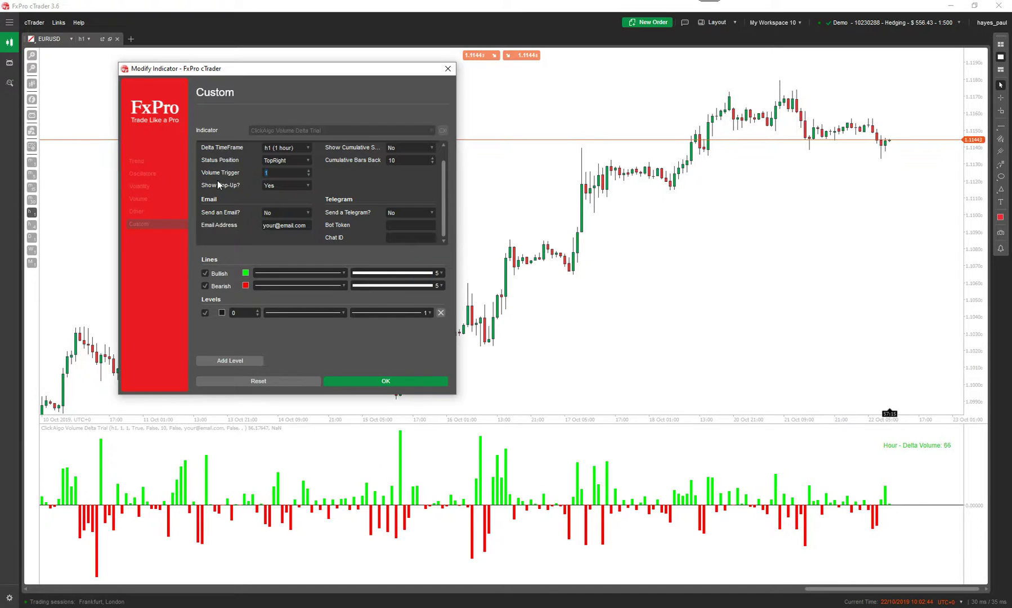
type("0")
left_click(506, 328)
scroll(354, 174, "up", 1)
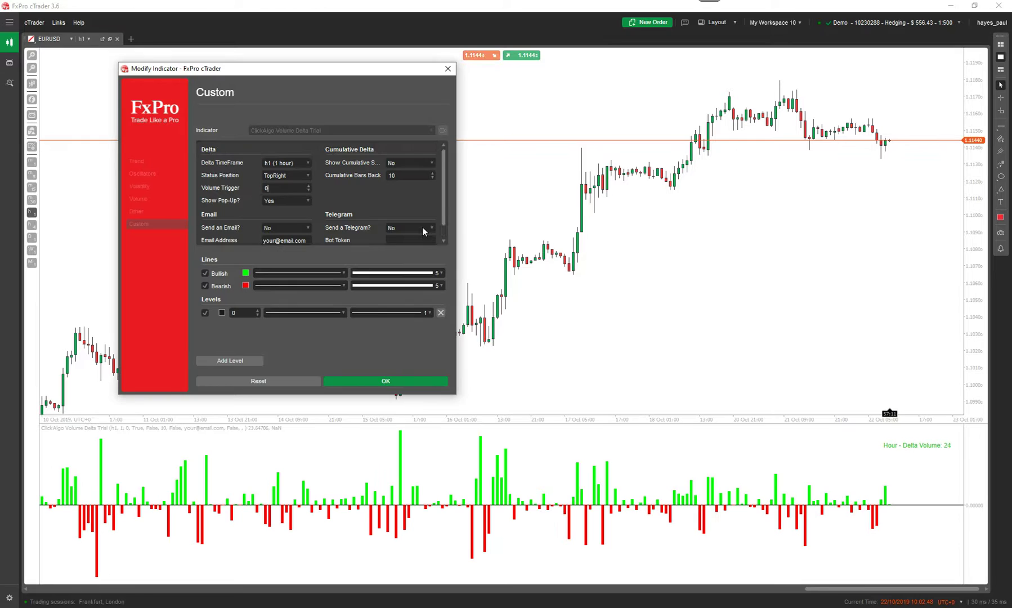
- Turn on Show Cumulative Sum and set the delta timeframe to m5
left_click(417, 161)
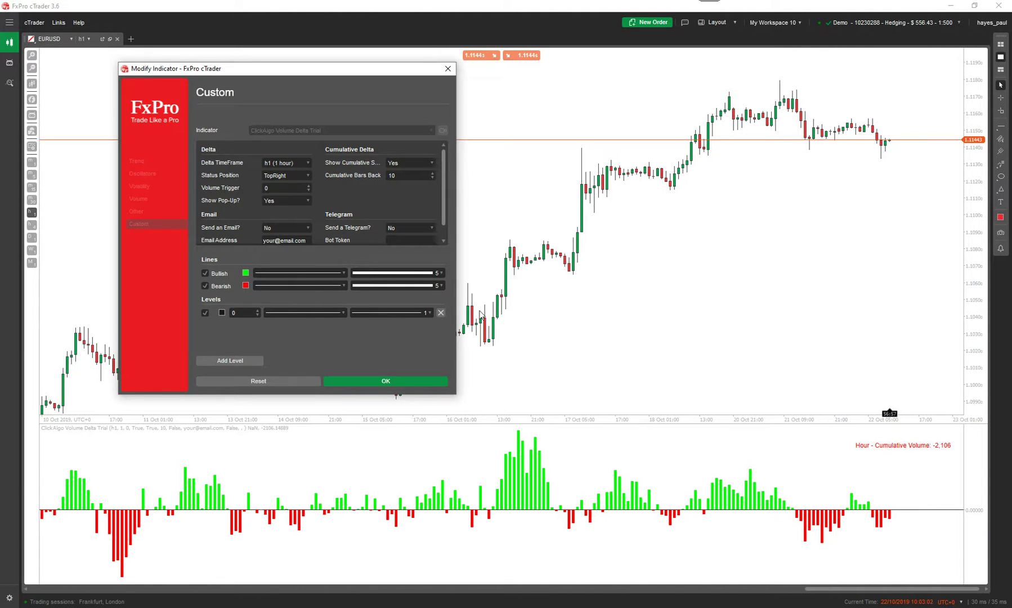
left_click(308, 163)
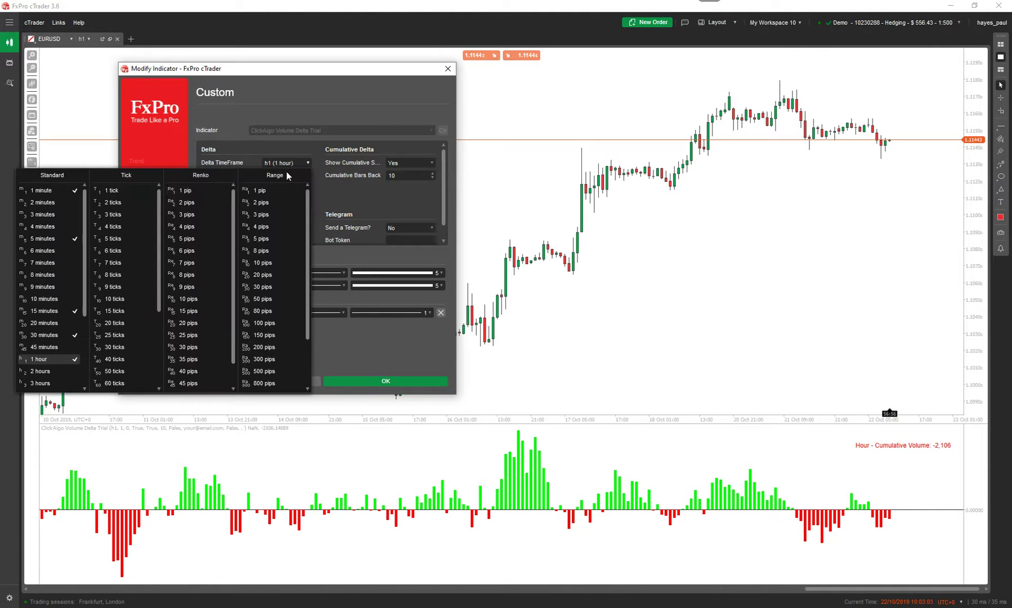
left_click(31, 244)
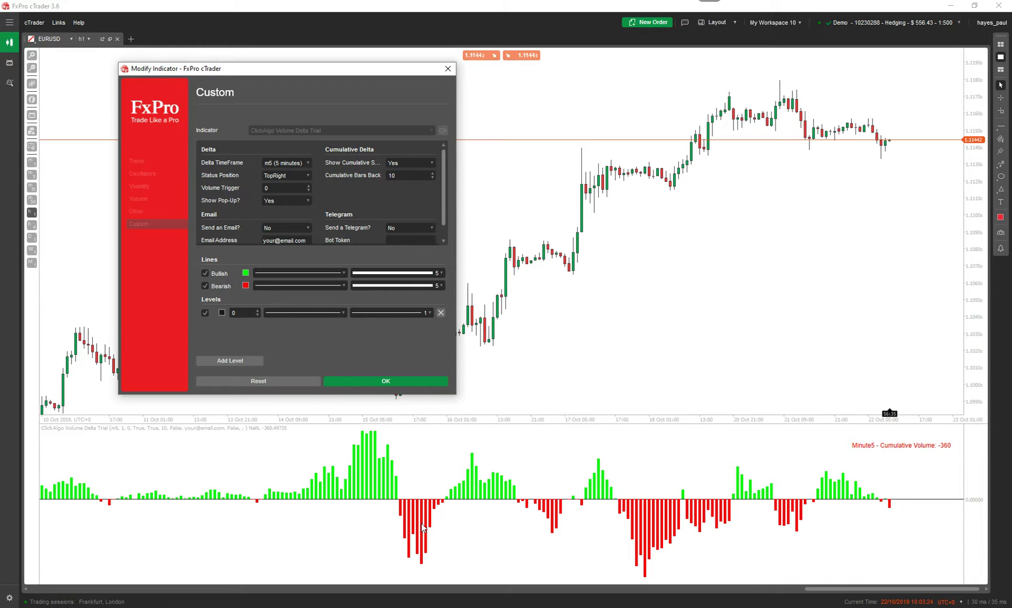
scroll(300, 190, "down", 1)
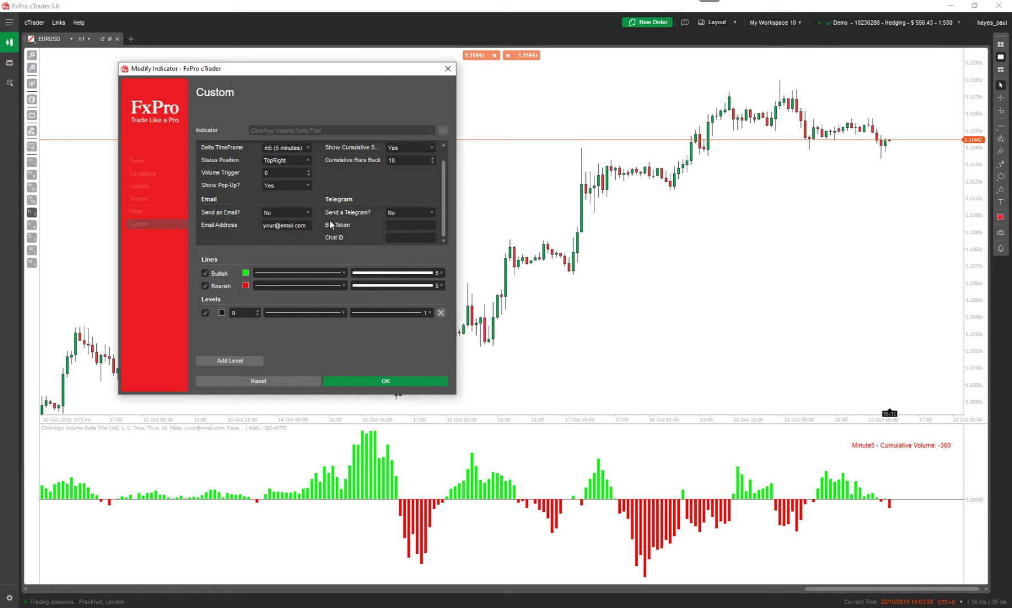
left_click(244, 273)
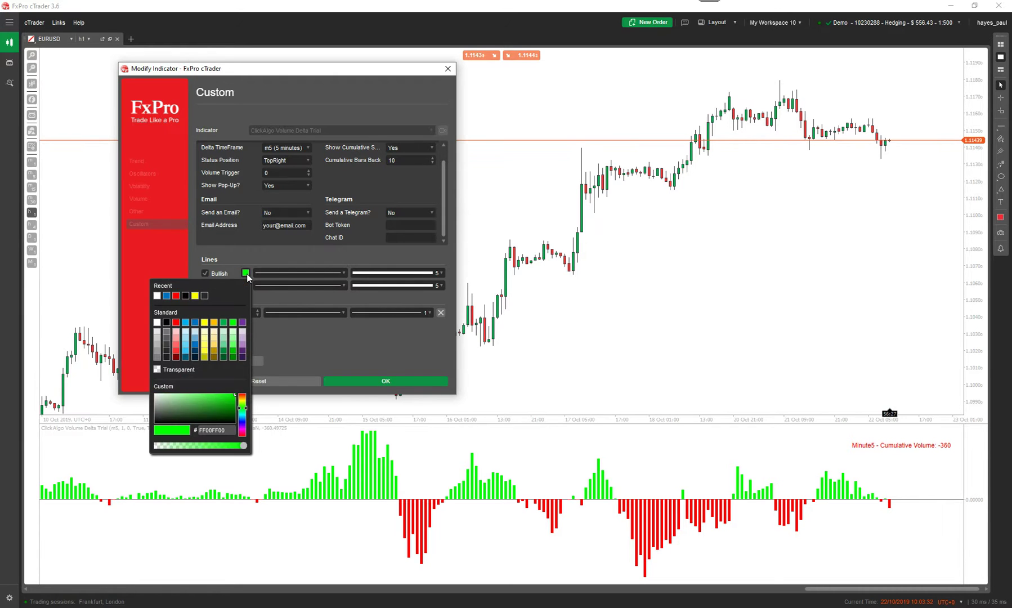
left_click(247, 284)
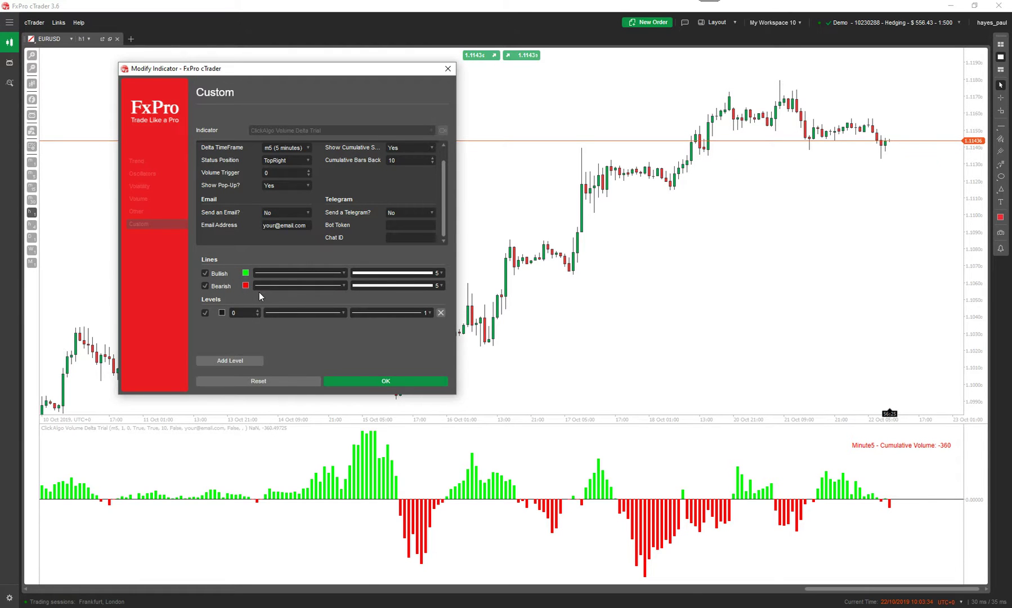
left_click(416, 273)
left_click(402, 300)
left_click(395, 285)
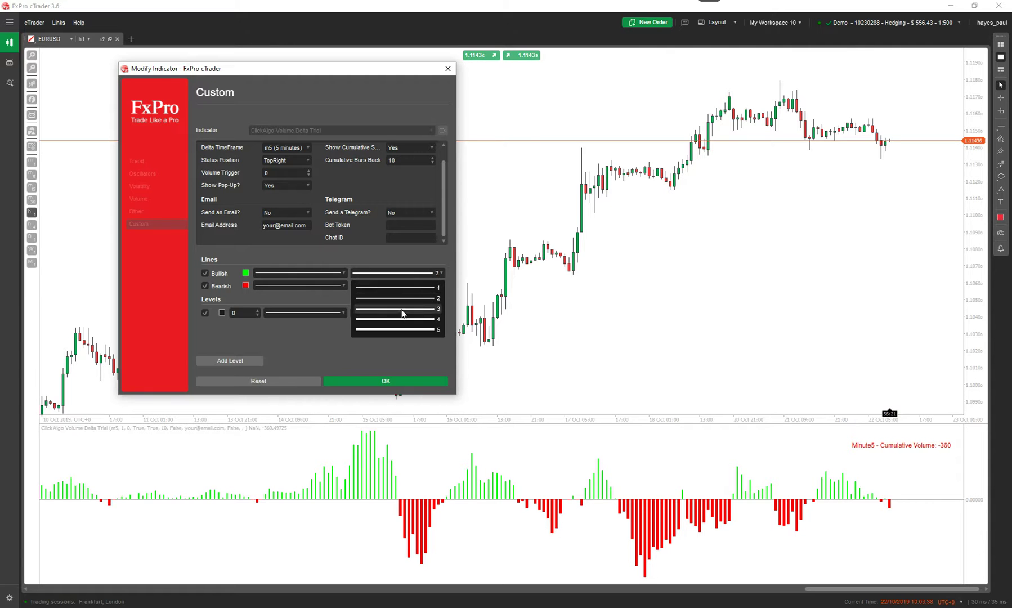
left_click(402, 311)
left_click(404, 273)
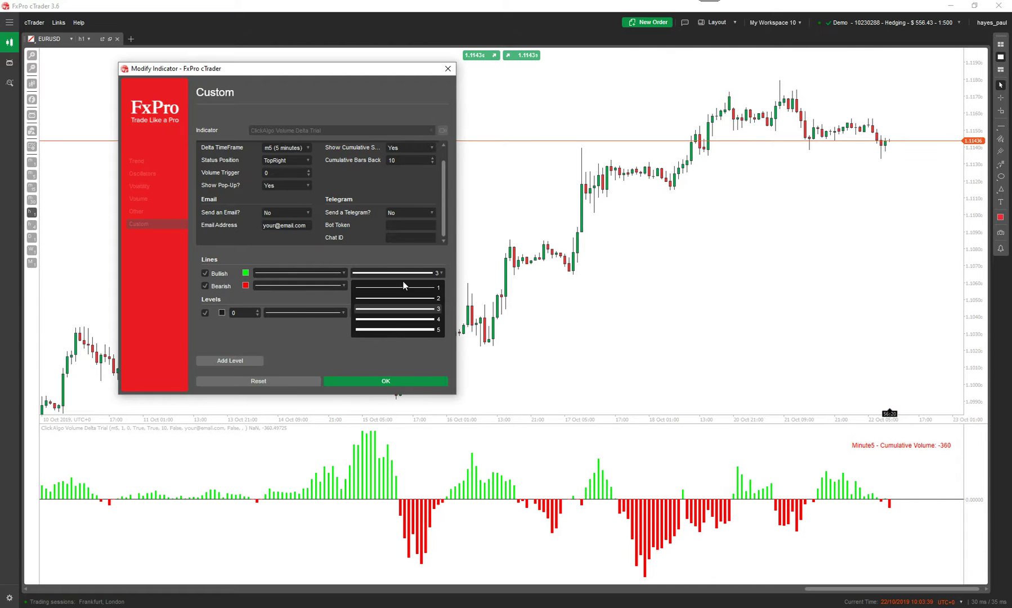
left_click(390, 328)
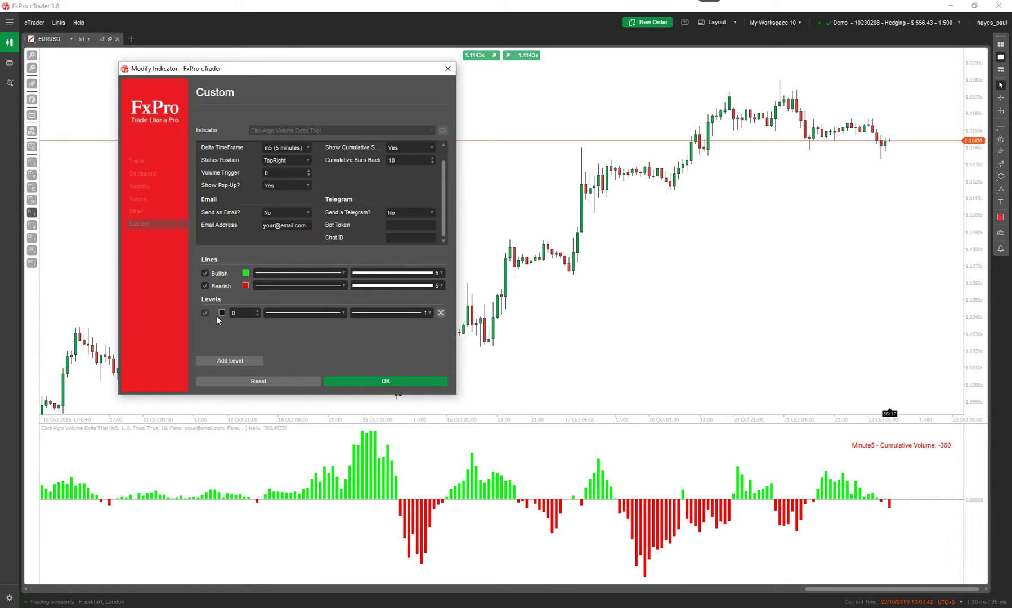
- Add a second level line and apply the settings
left_click(230, 360)
left_click(239, 325)
type("2")
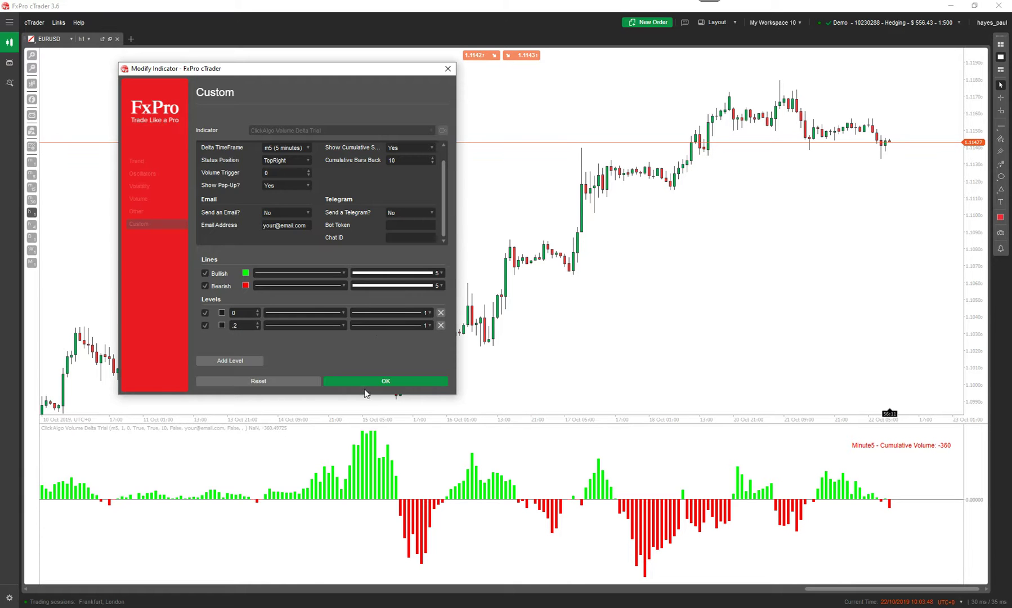
left_click(373, 380)
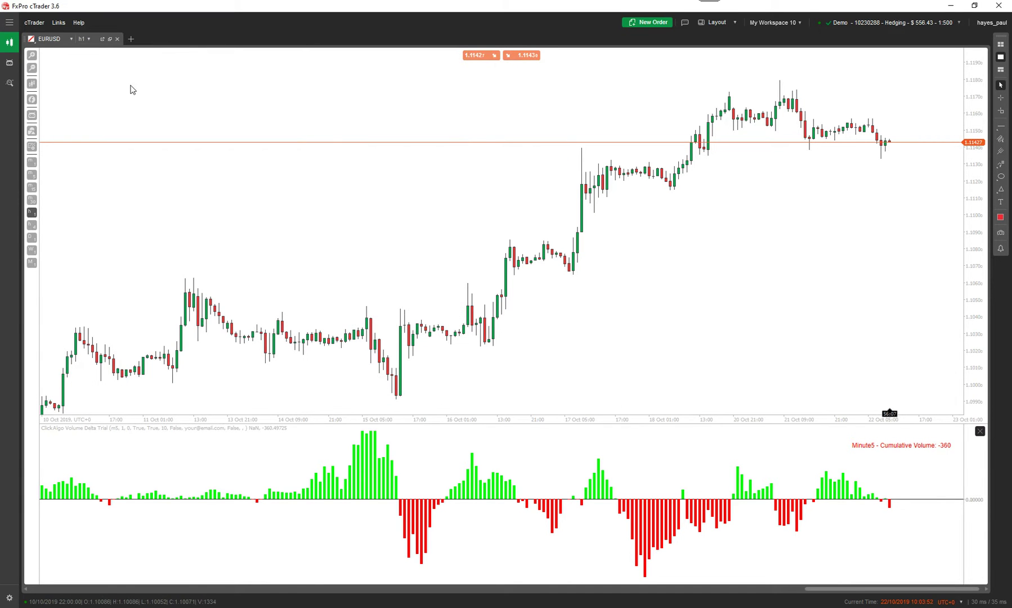
- Disable both level lines, then delete them, applying the settings each time
double_click(471, 477)
left_click(424, 388)
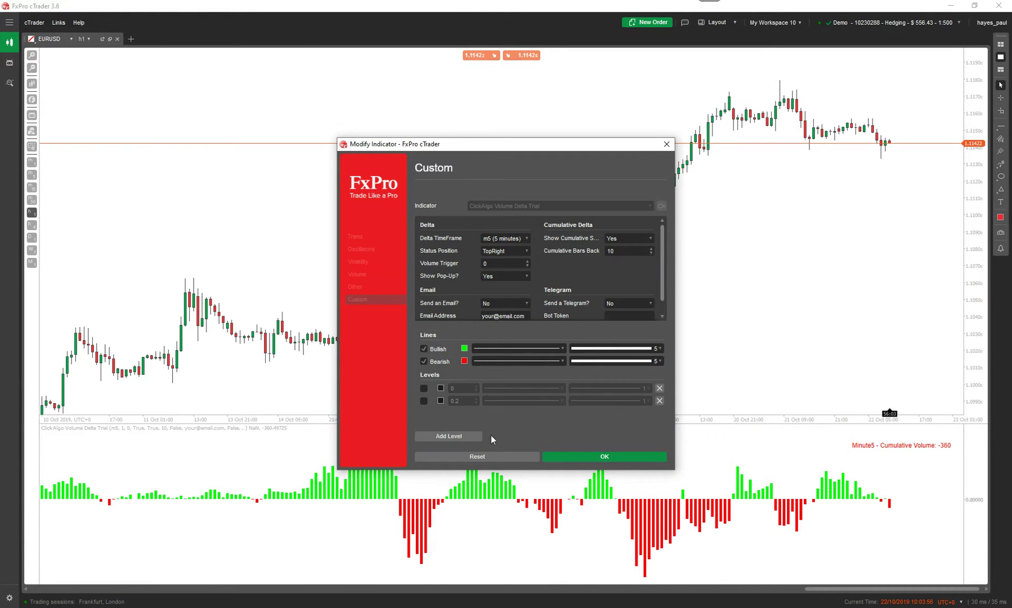
left_click(587, 460)
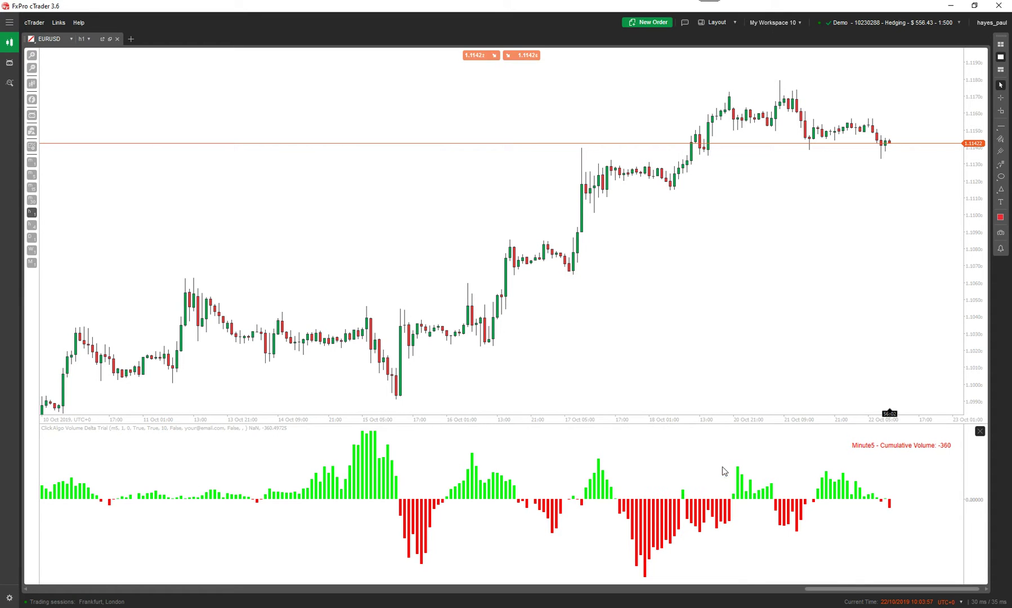
double_click(778, 470)
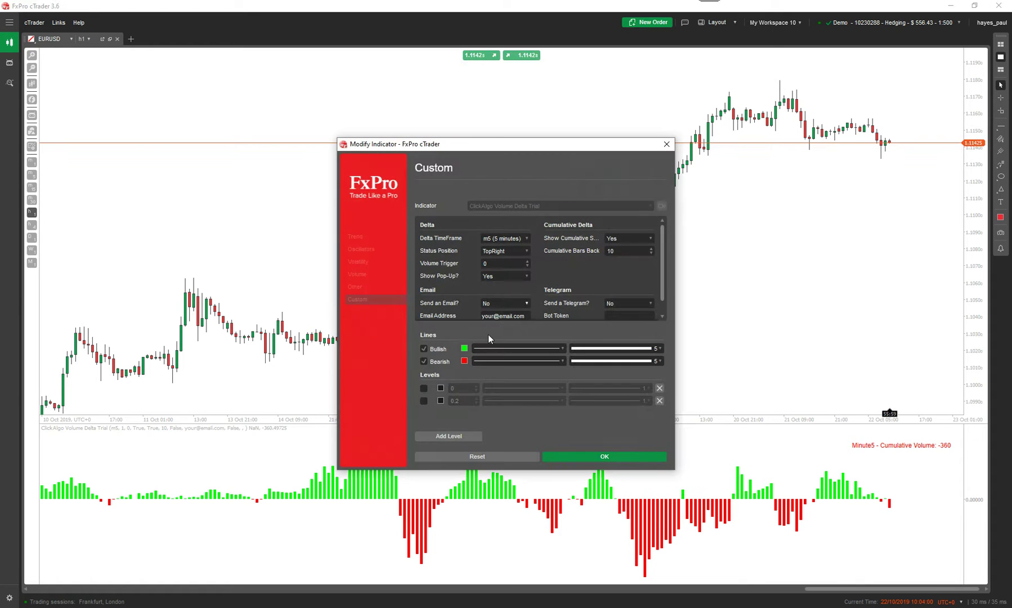
left_click(660, 401)
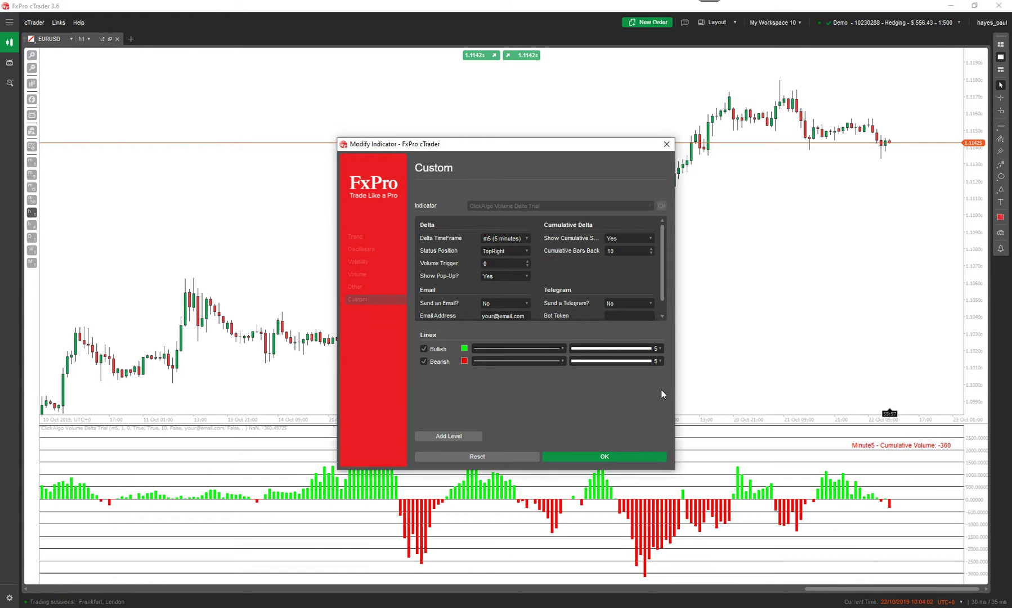
left_click(581, 458)
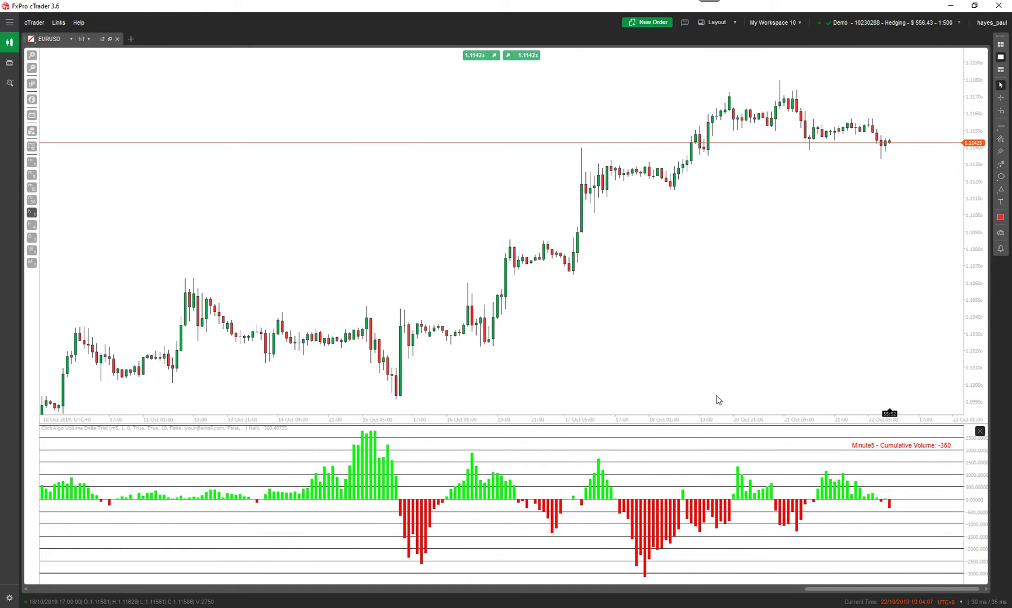
- Add a single zero level line and apply the settings
double_click(694, 511)
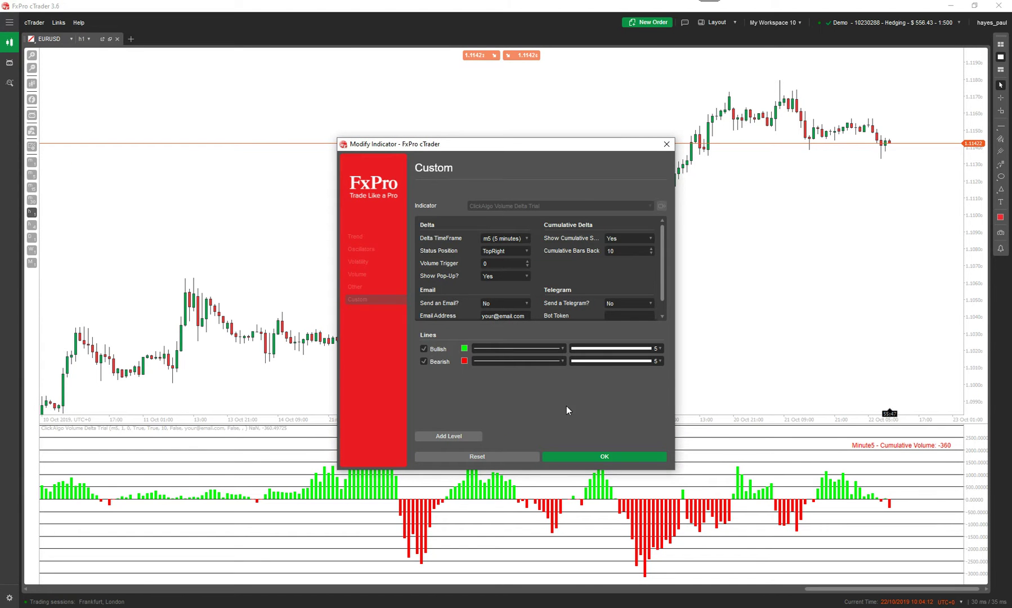
left_click(448, 436)
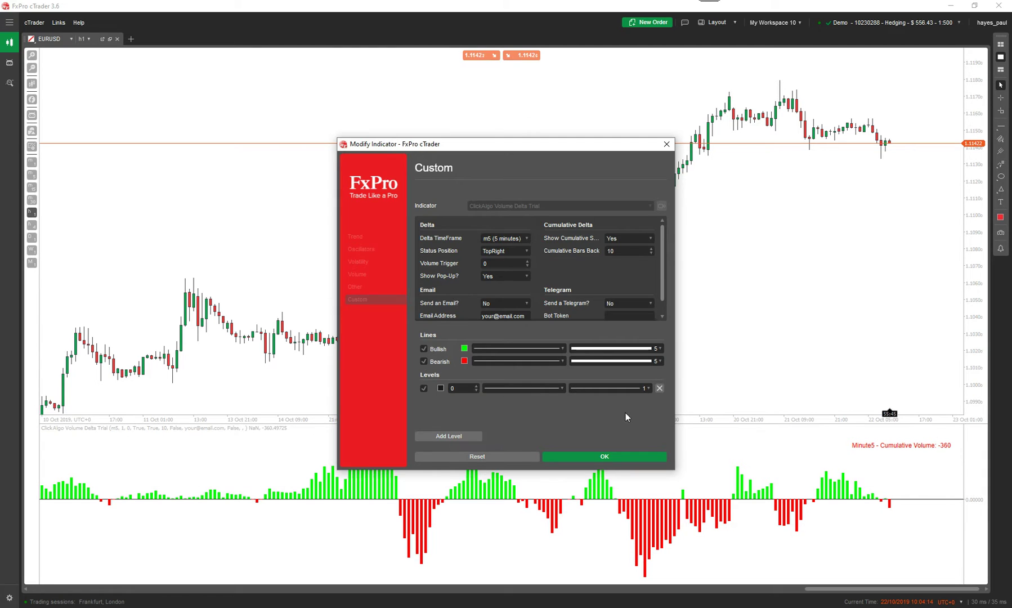
left_click(575, 458)
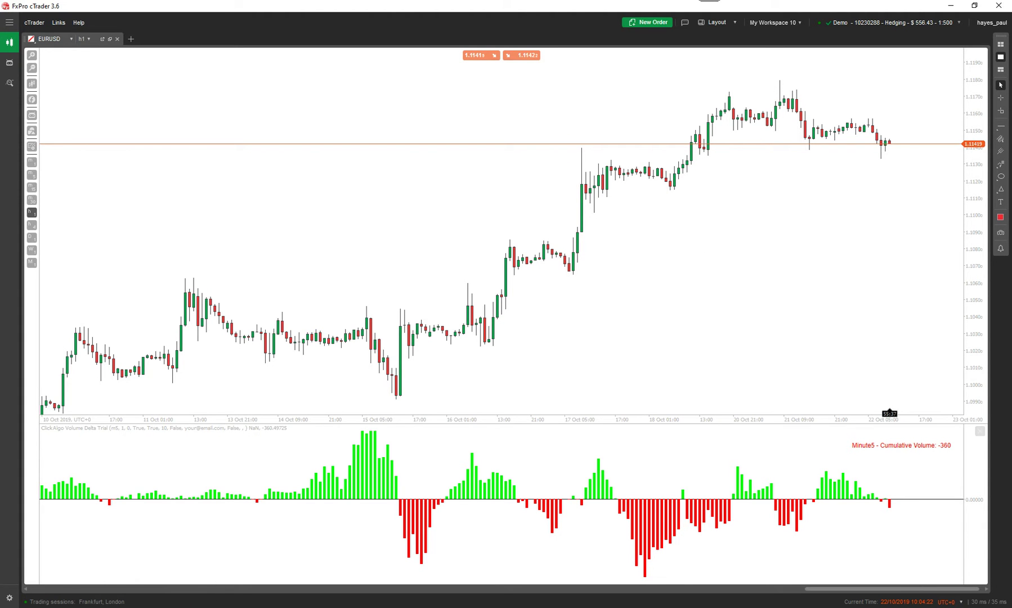
- Drag the Chrome window showing the ClickAlgo Cumulative Delta Volume + Alerts page onscreen
left_click_drag(1004, 21, 407, 4)
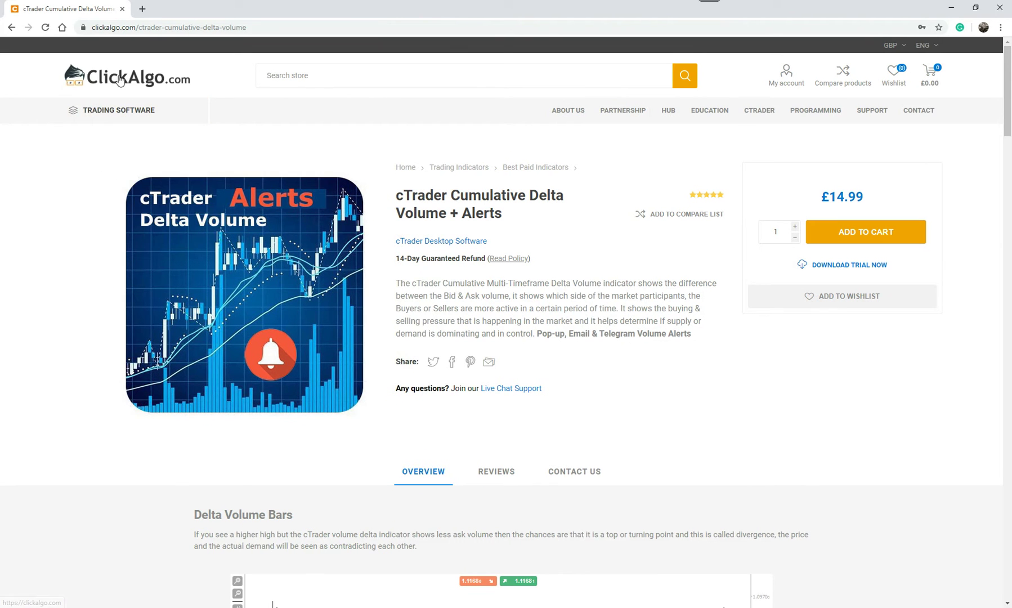
left_click(340, 74)
scroll(672, 349, "down", 4)
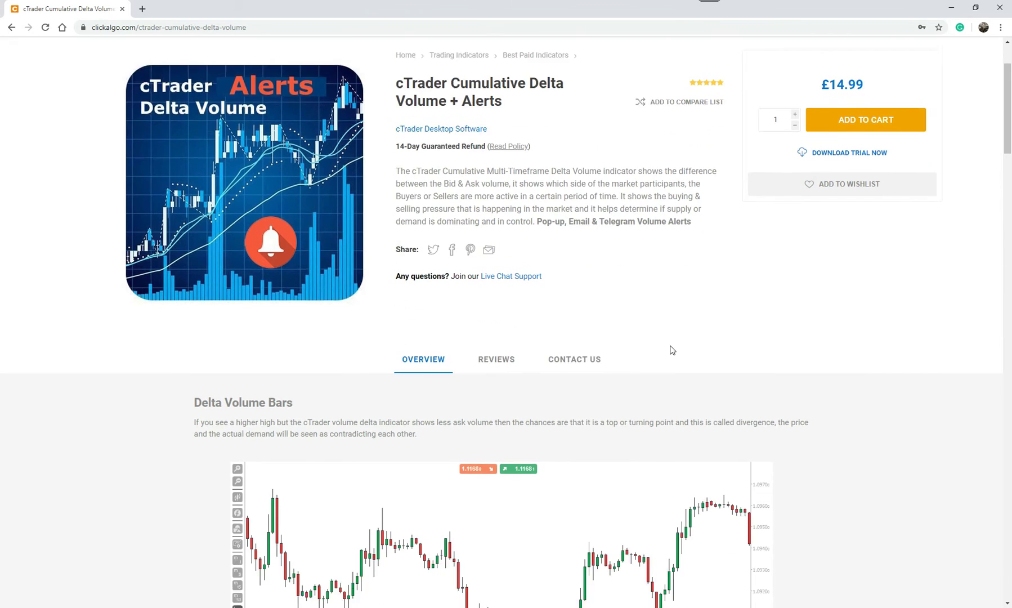
scroll(672, 348, "down", 4)
scroll(672, 349, "down", 3)
scroll(672, 349, "down", 1)
scroll(672, 348, "down", 3)
scroll(672, 348, "down", 2)
scroll(672, 349, "down", 3)
scroll(672, 349, "down", 2)
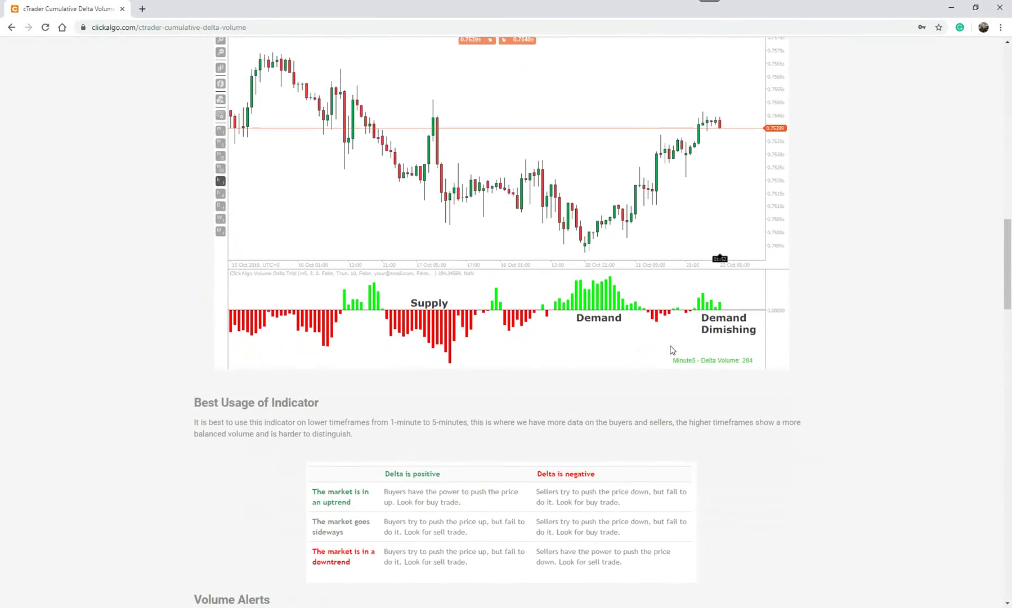
scroll(672, 349, "down", 1)
scroll(672, 349, "down", 1)
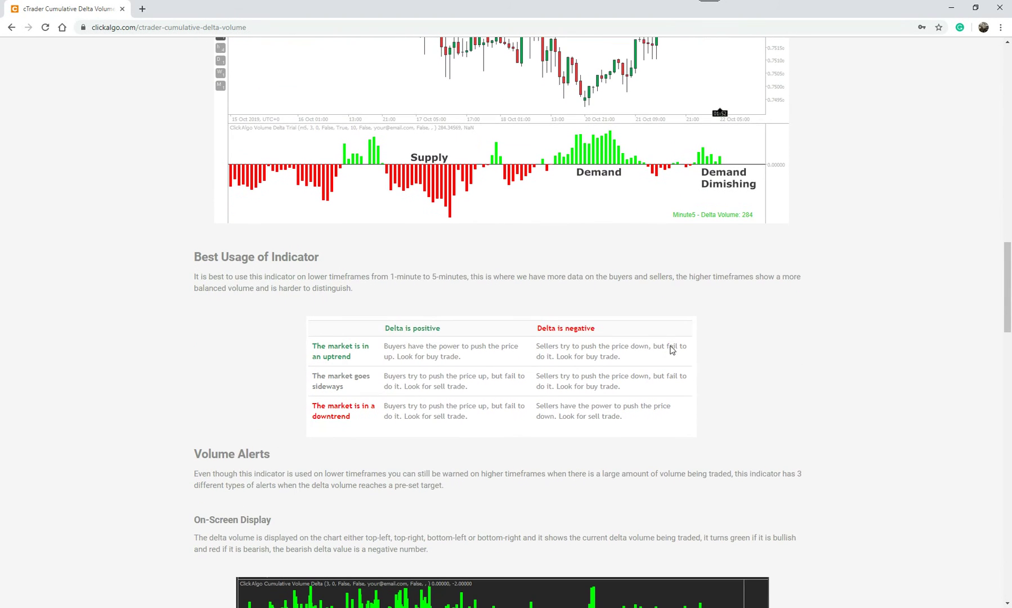
scroll(673, 349, "down", 3)
scroll(641, 402, "down", 4)
scroll(641, 401, "down", 3)
scroll(641, 402, "down", 1)
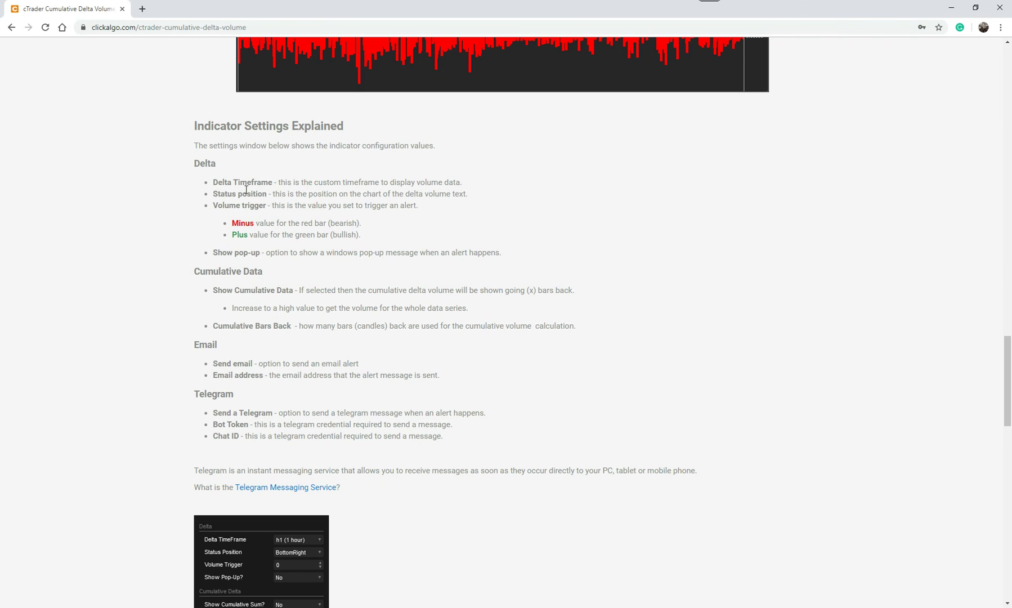